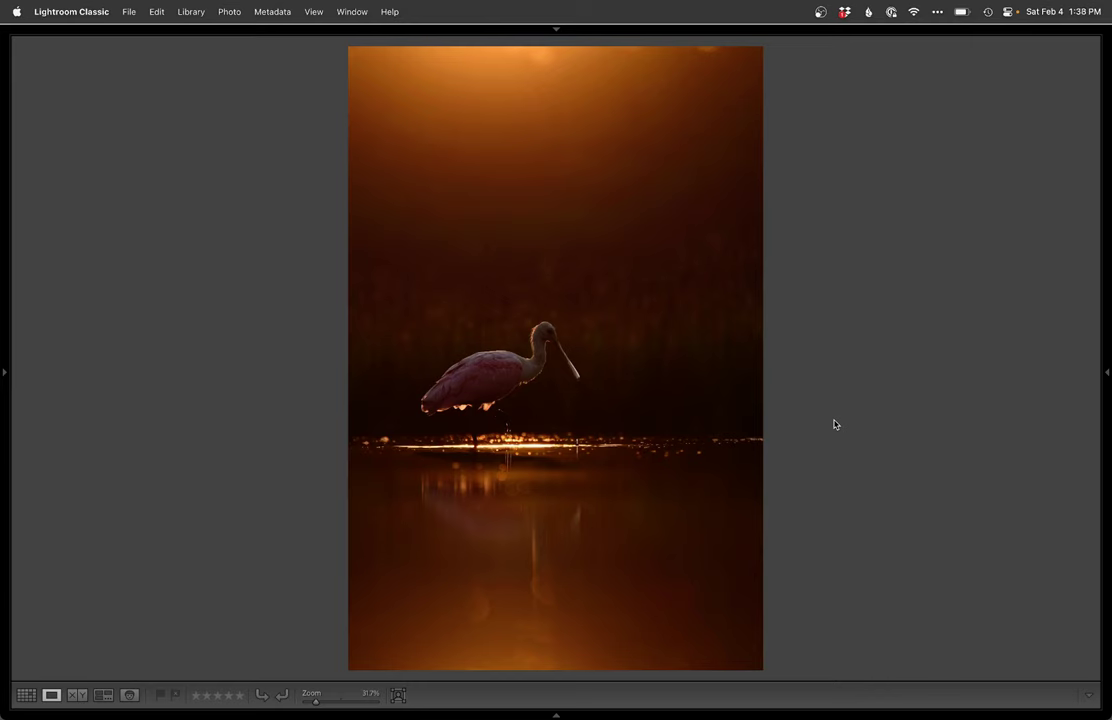
Step: Switch to Safari and open the Learn Wildlife Photography course page from the website's online classes
key("super+Tab")
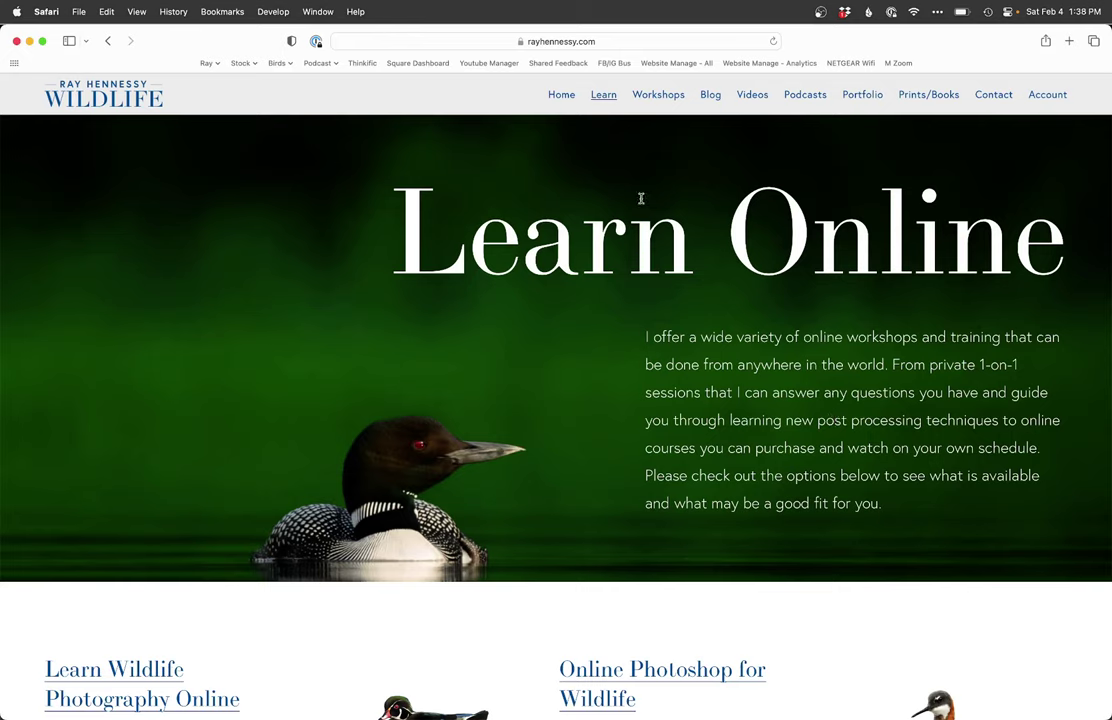
mouse_move(603, 96)
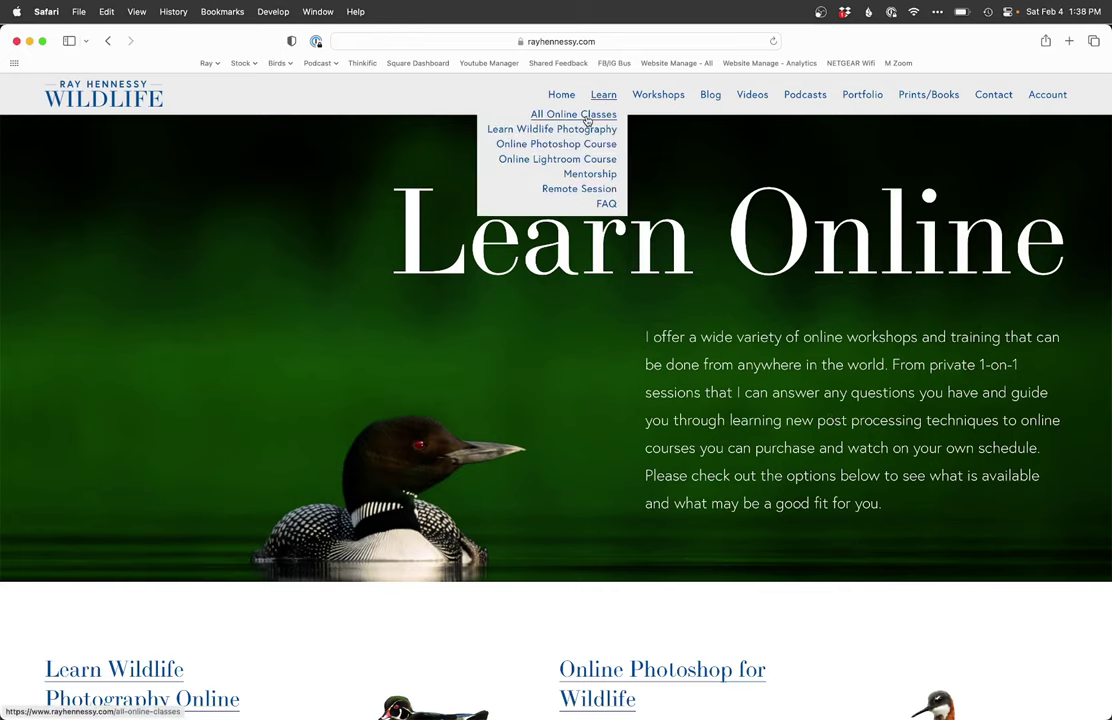
scroll(558, 545, "down", 5)
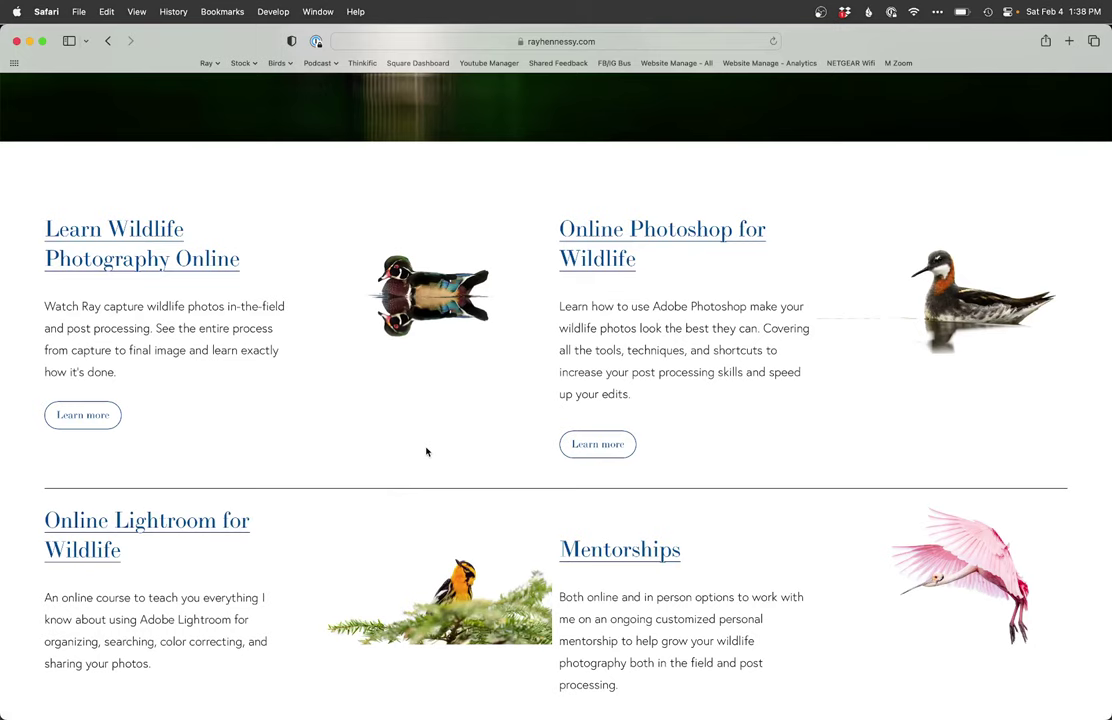
left_click(101, 422)
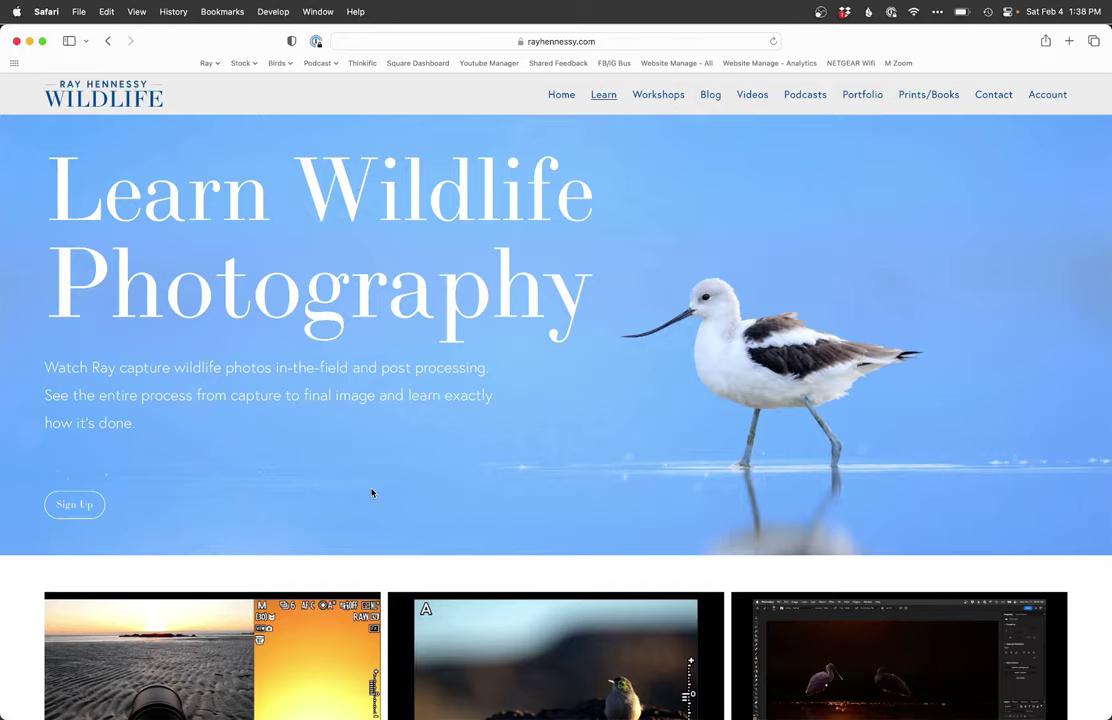
Step: Examine the course page's teaching topics, intro video, subscription details and latest lessons
scroll(425, 464, "down", 5)
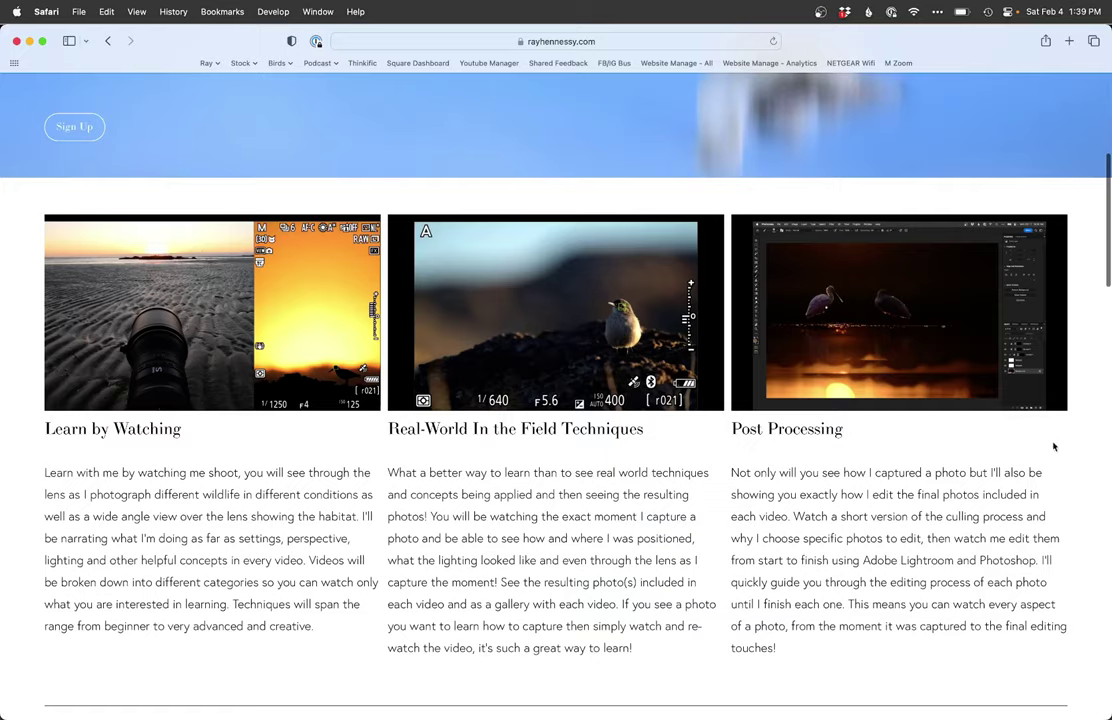
scroll(1077, 448, "down", 1)
scroll(1079, 449, "down", 8)
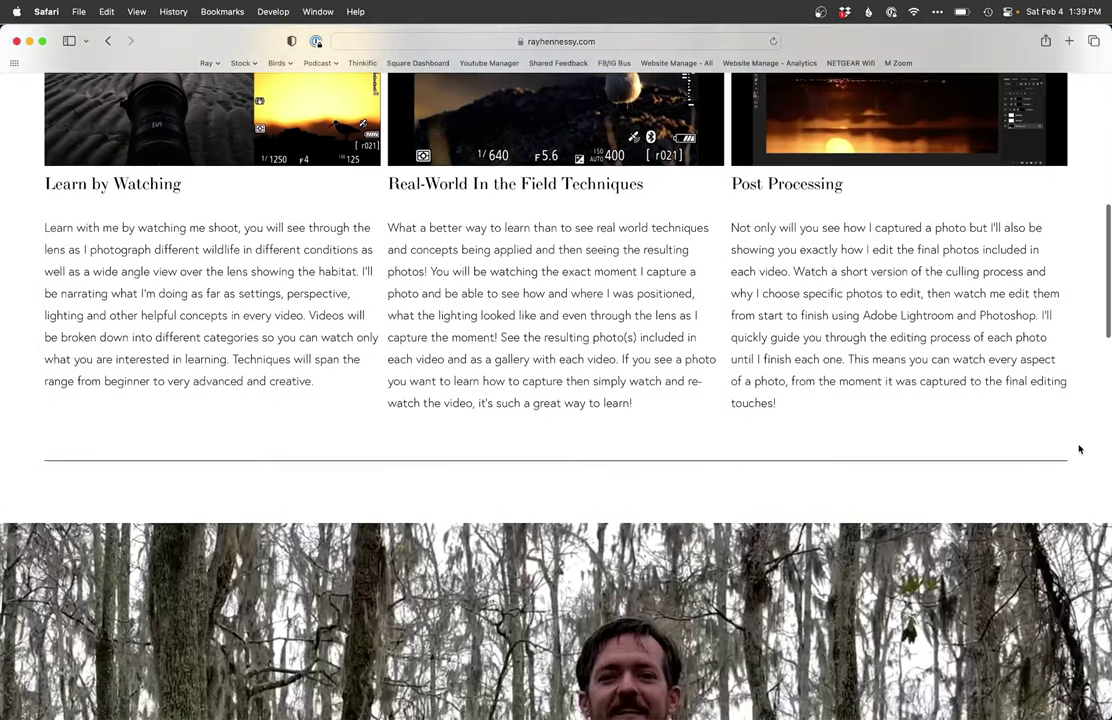
scroll(1080, 449, "down", 14)
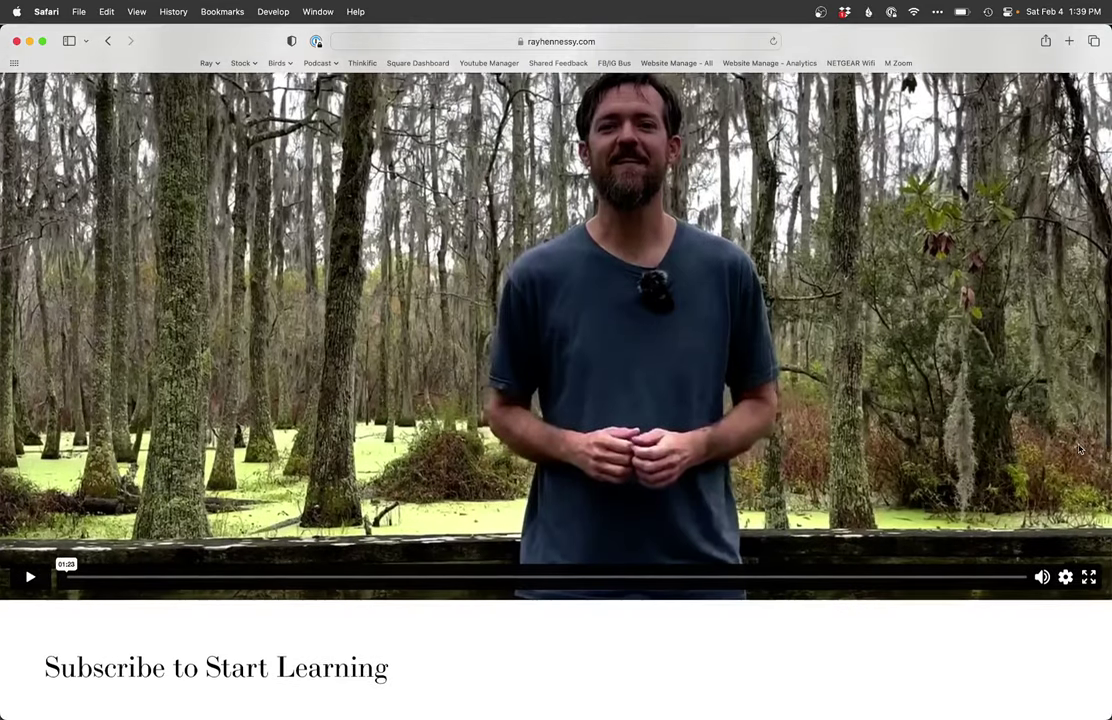
scroll(1080, 449, "down", 3)
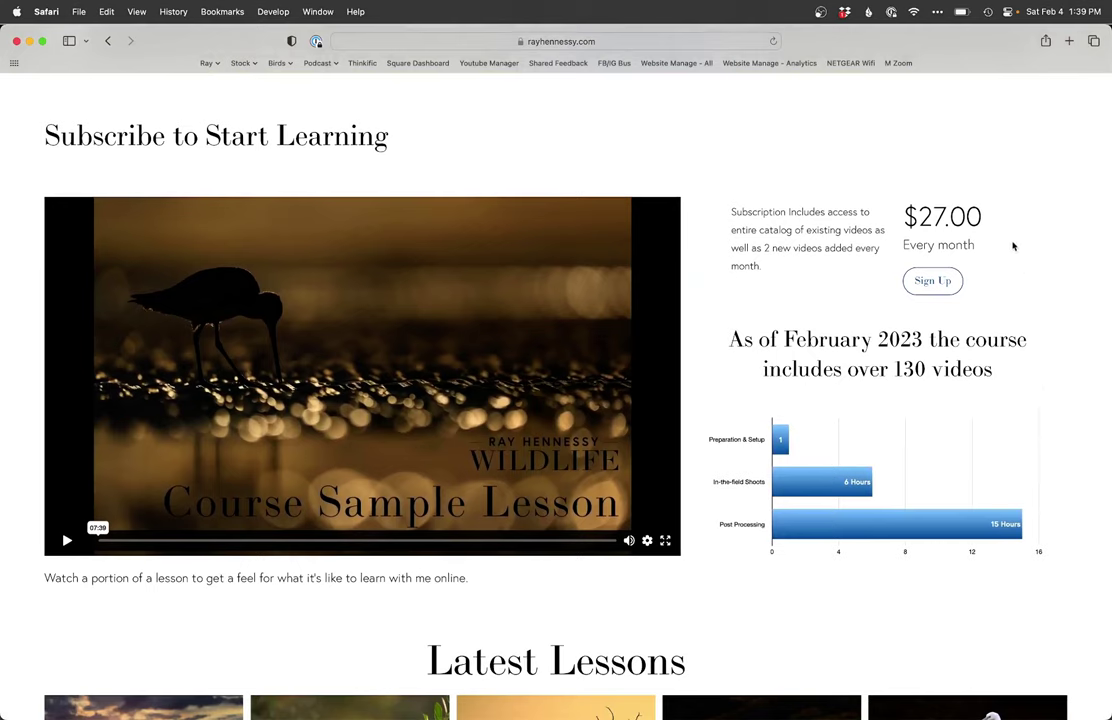
scroll(1033, 294, "down", 2)
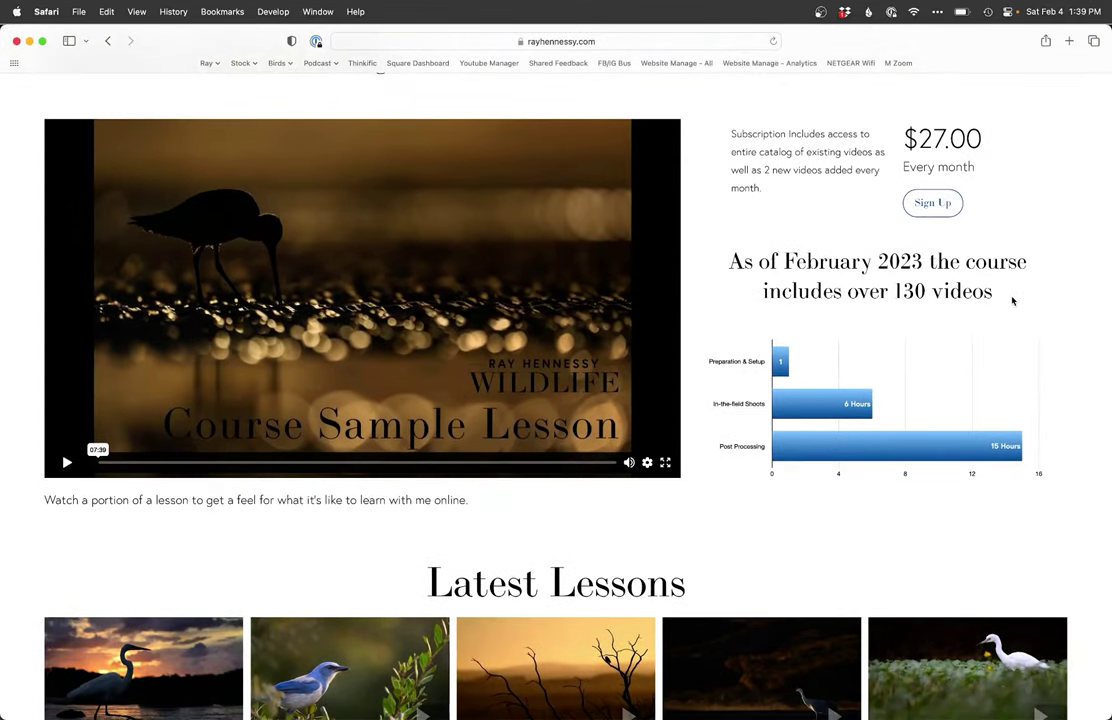
scroll(1012, 300, "down", 10)
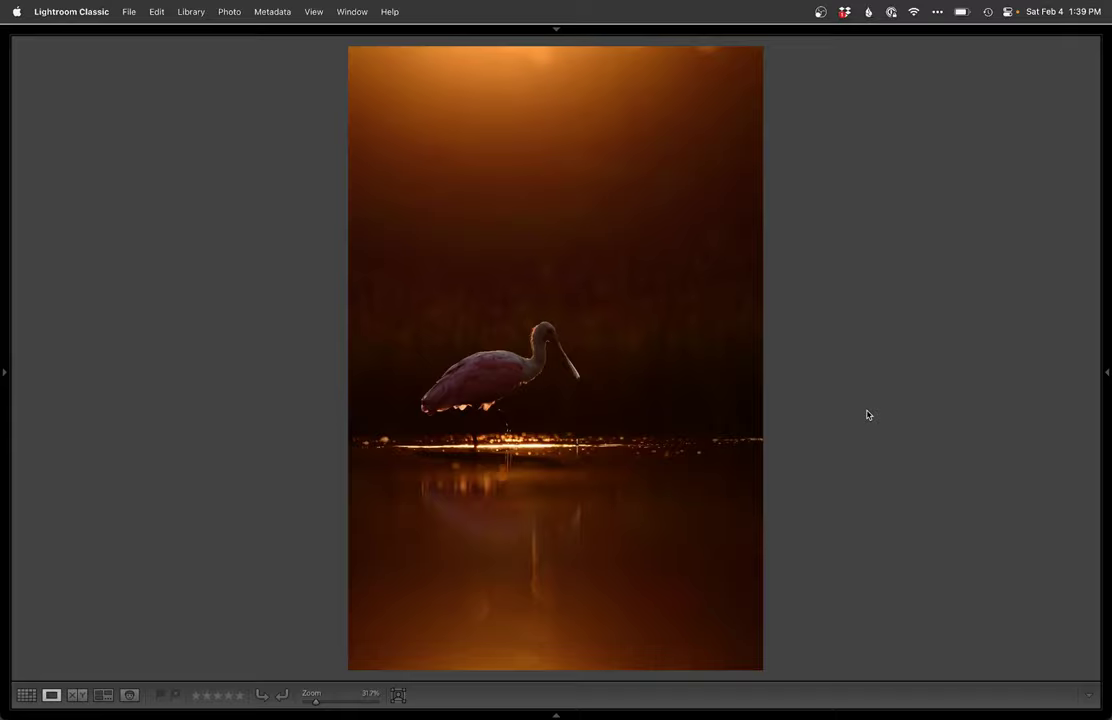
Step: Reset the spoonbill photo's crop and all its develop adjustments in Lightroom Classic
key("r")
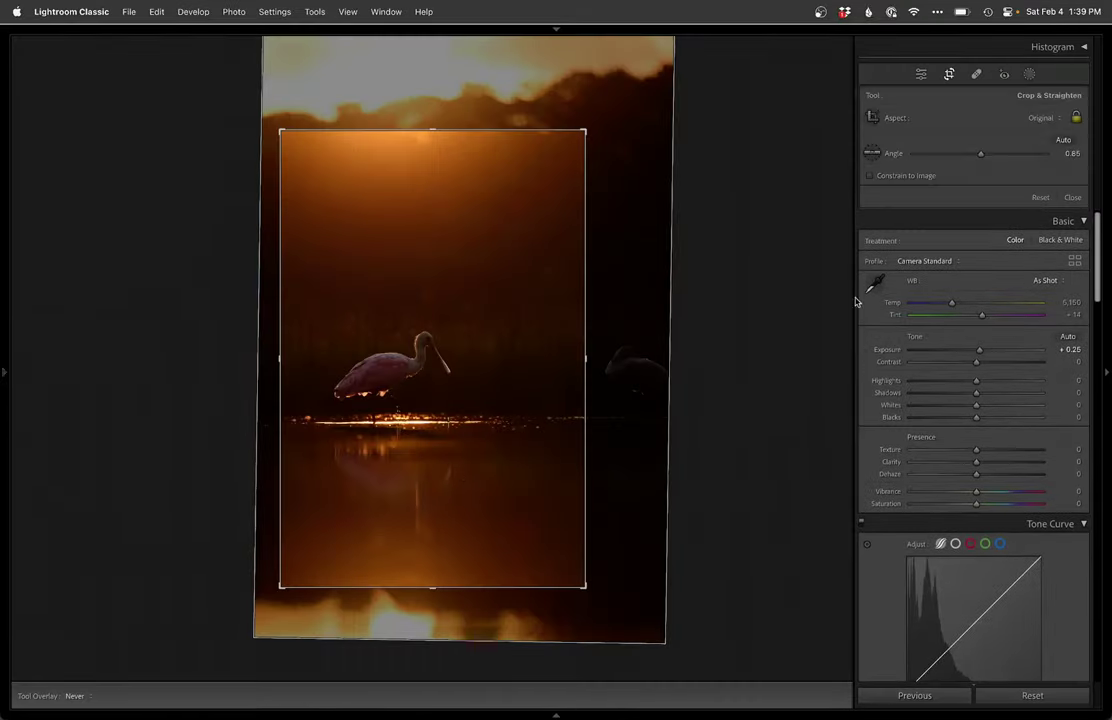
left_click(1041, 198)
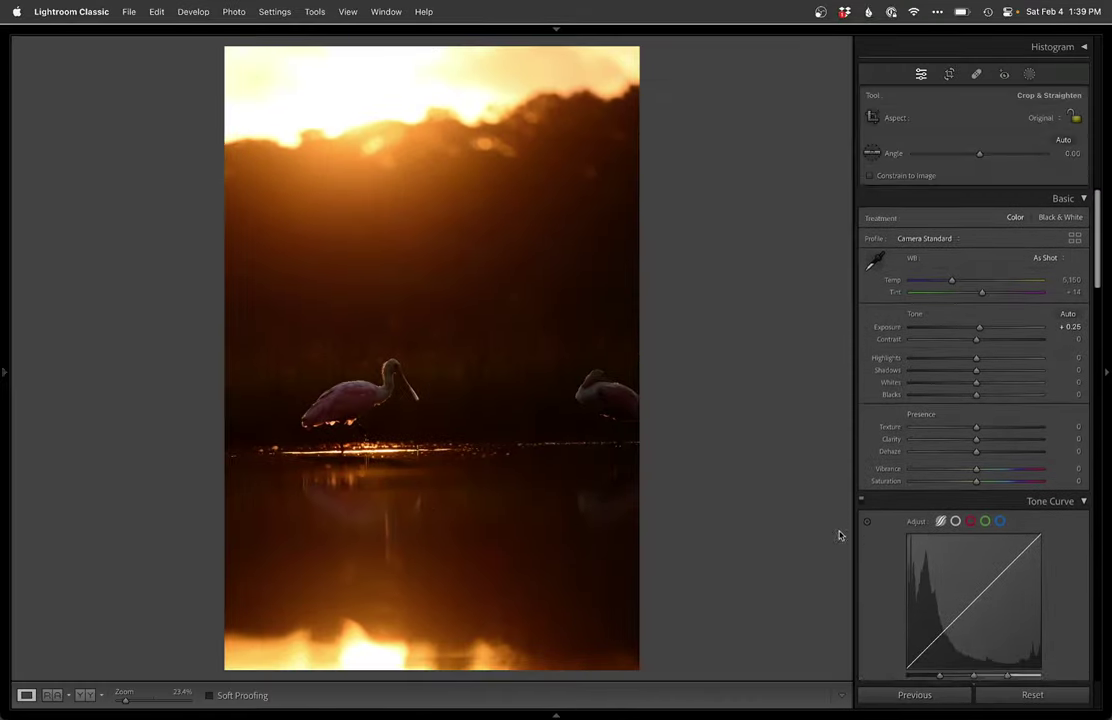
left_click(1017, 692)
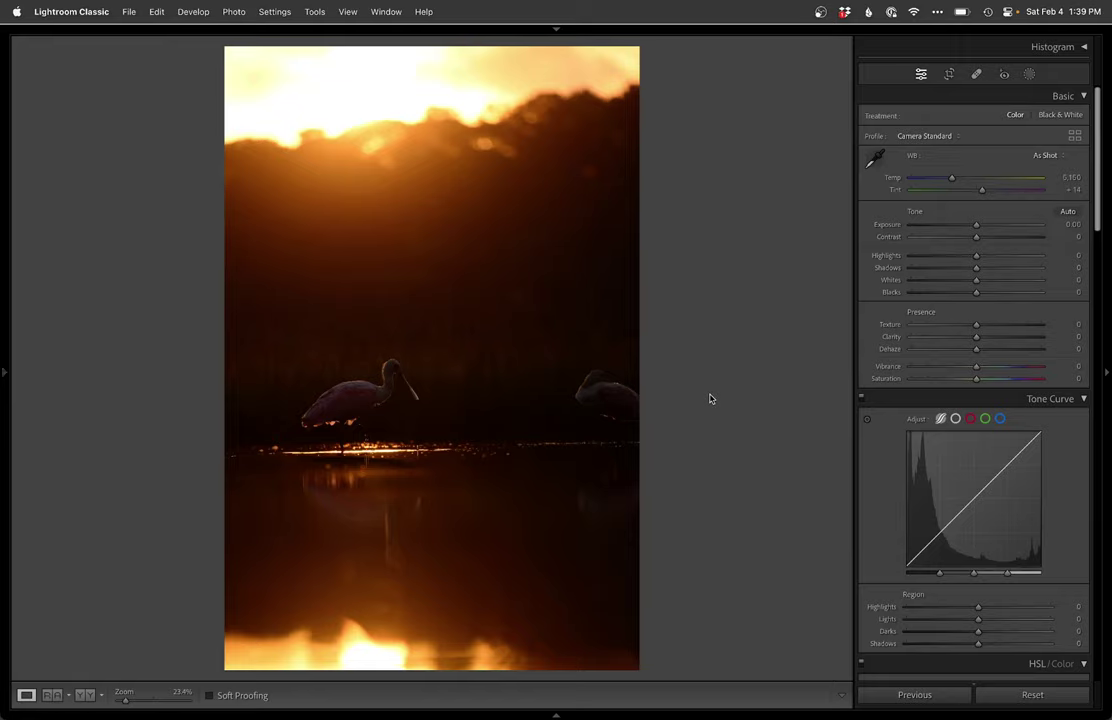
Step: Straighten the photo along the bright waterline to an angle of 1.53
key("r")
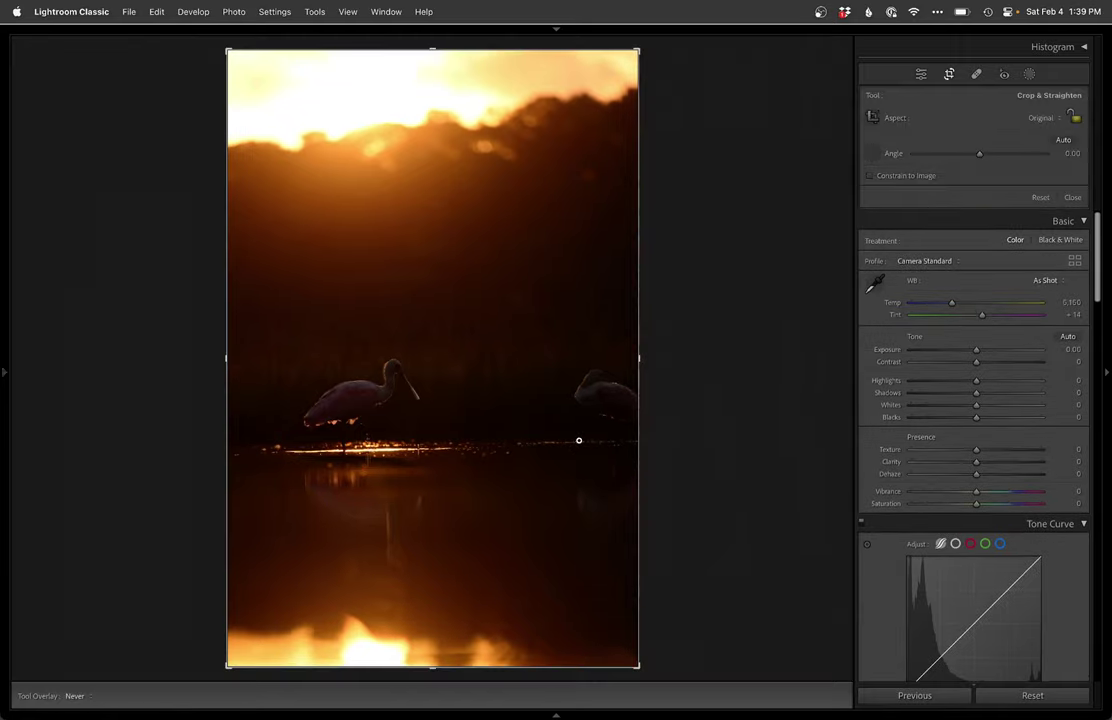
left_click_drag(578, 440, 176, 449)
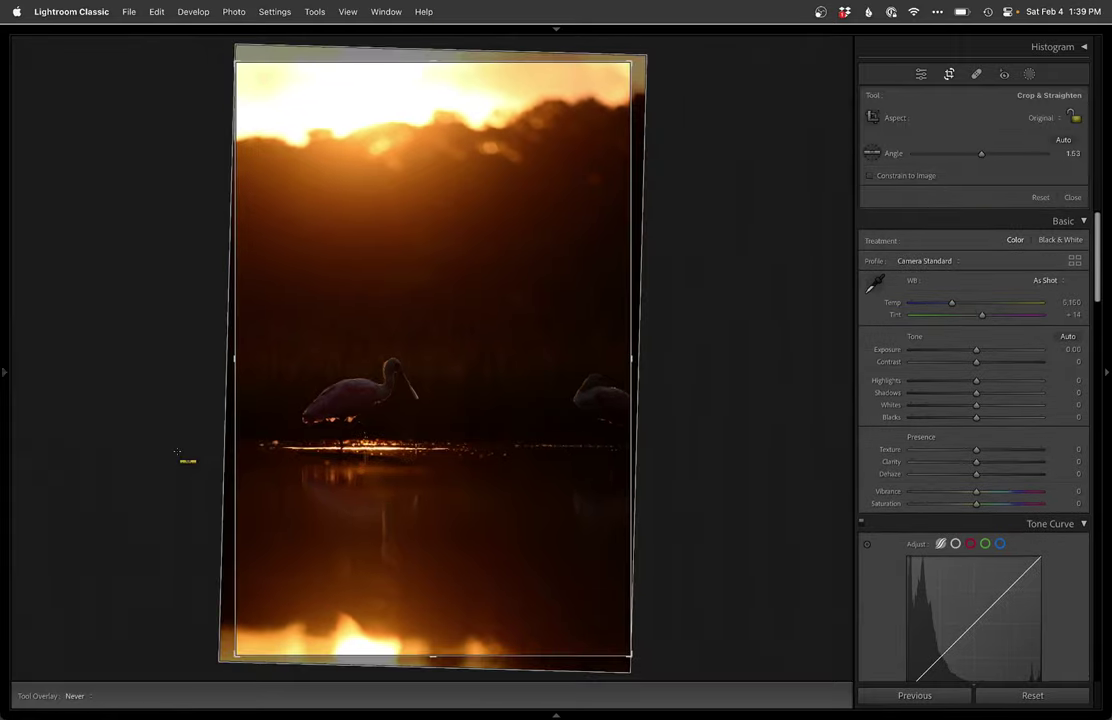
left_click_drag(633, 464, 618, 462)
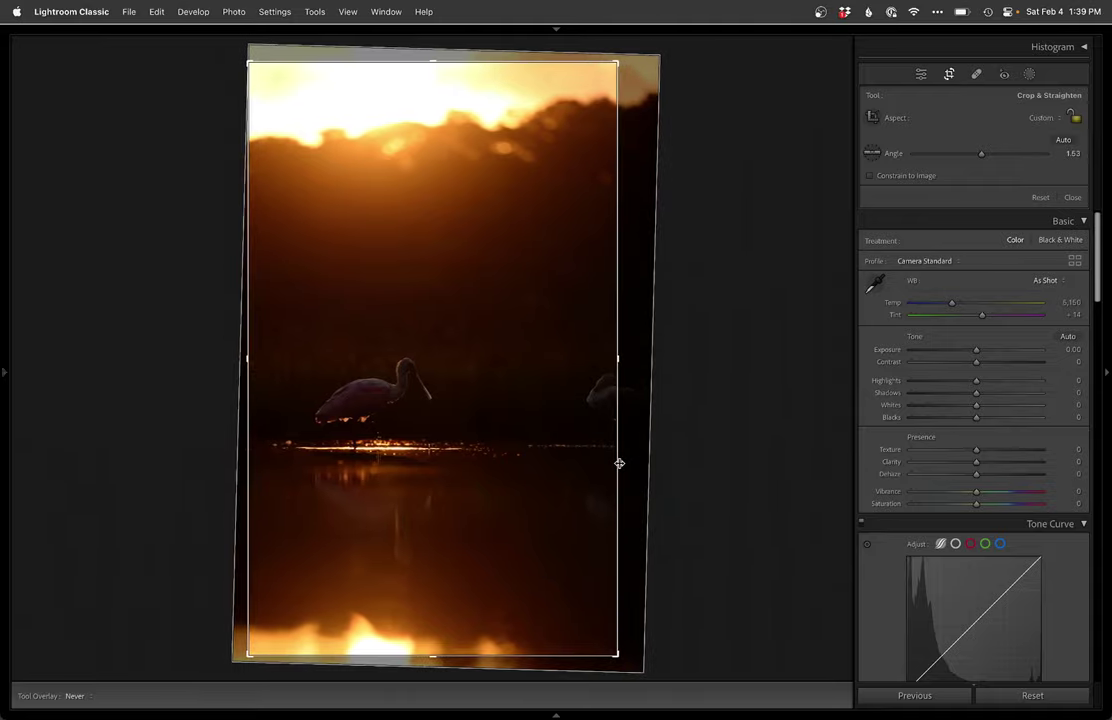
key("super+z")
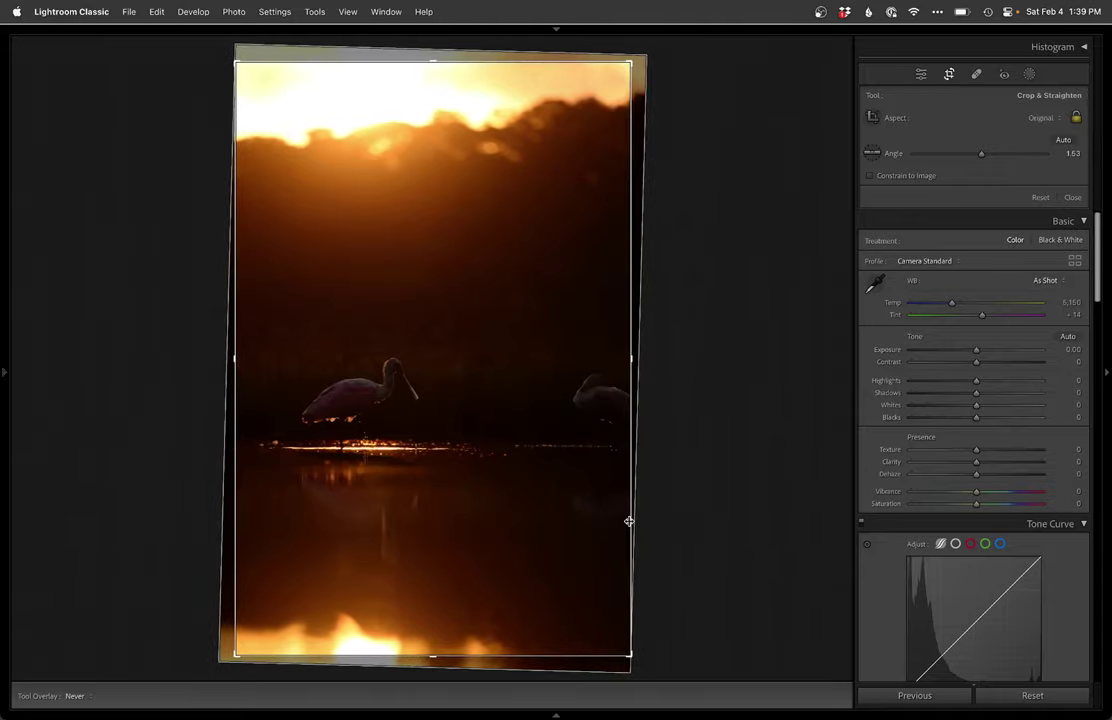
Step: Crop around the front spoonbill at the original aspect ratio, excluding the second bird, the sky and the bright reflection
left_click_drag(630, 521, 598, 506)
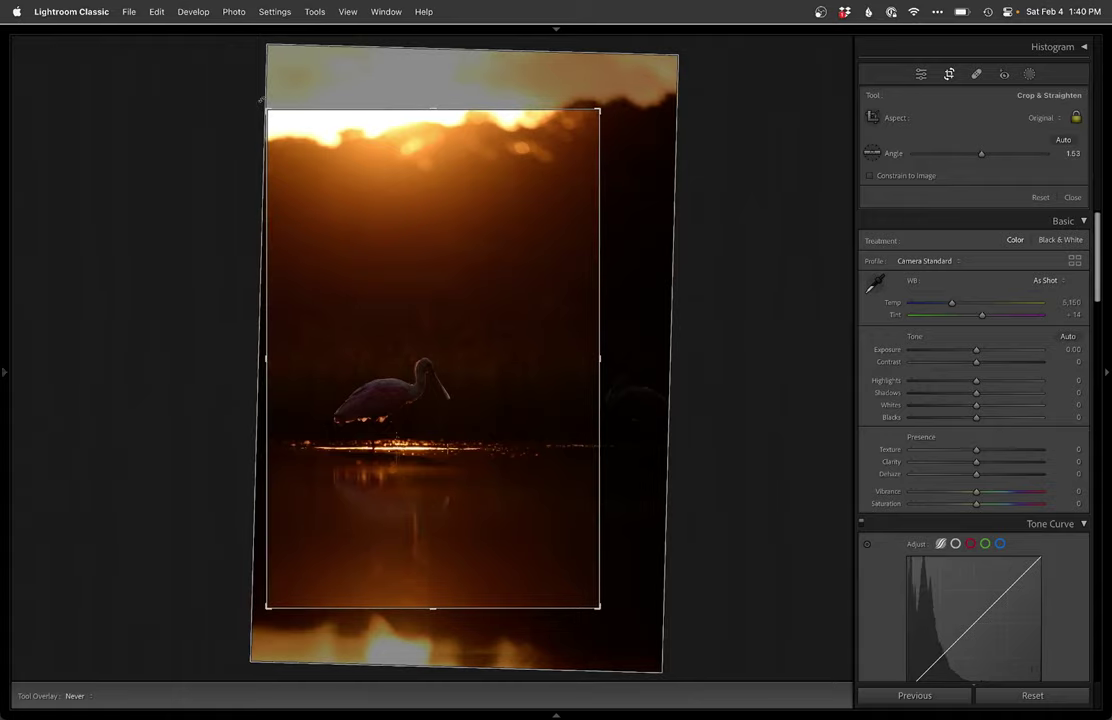
left_click_drag(265, 110, 270, 118)
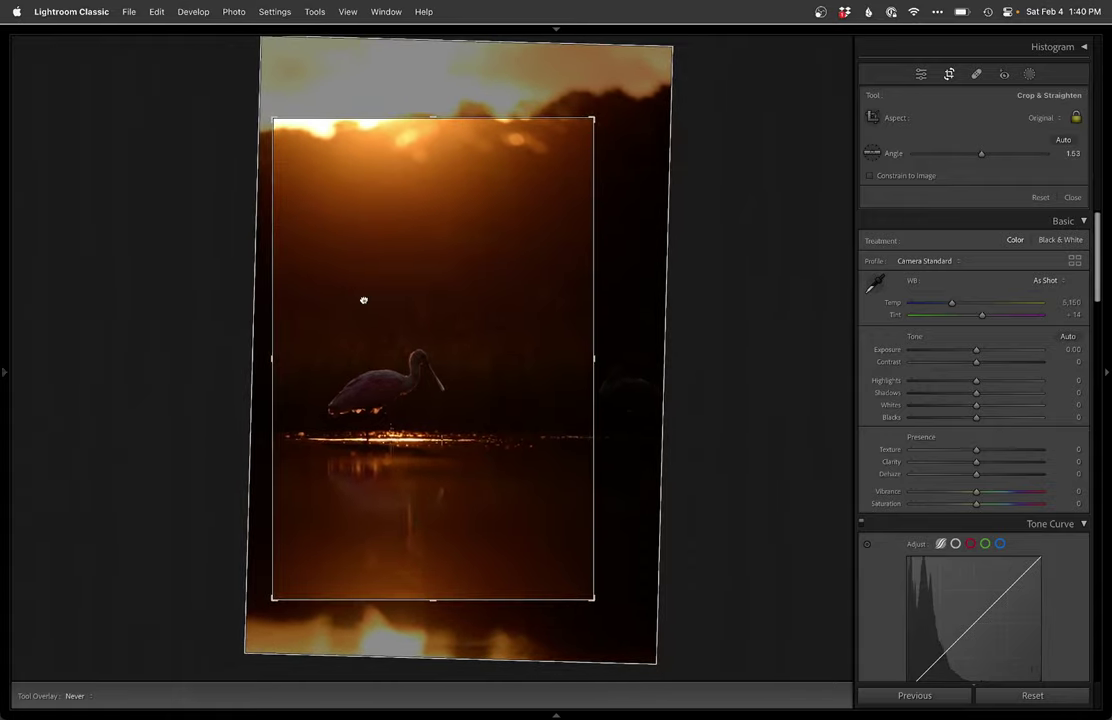
left_click_drag(444, 115, 442, 124)
key("Return")
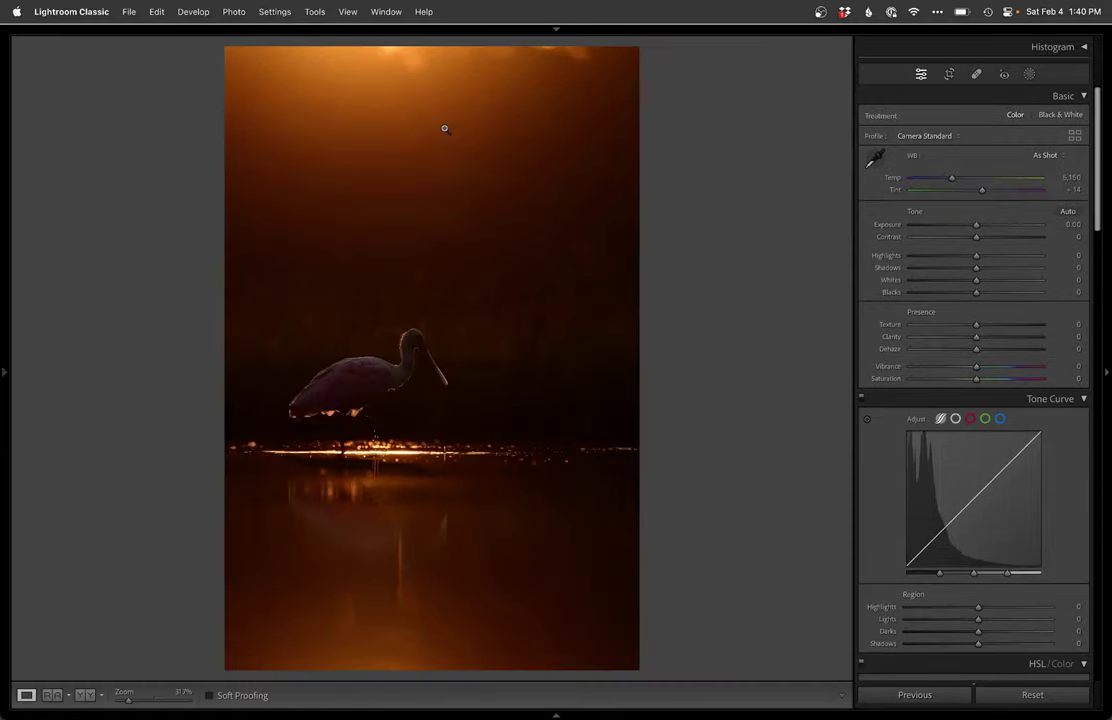
Step: Tighten the crop slightly further to trim the remaining bright spots along the photo's upper edge
key("r")
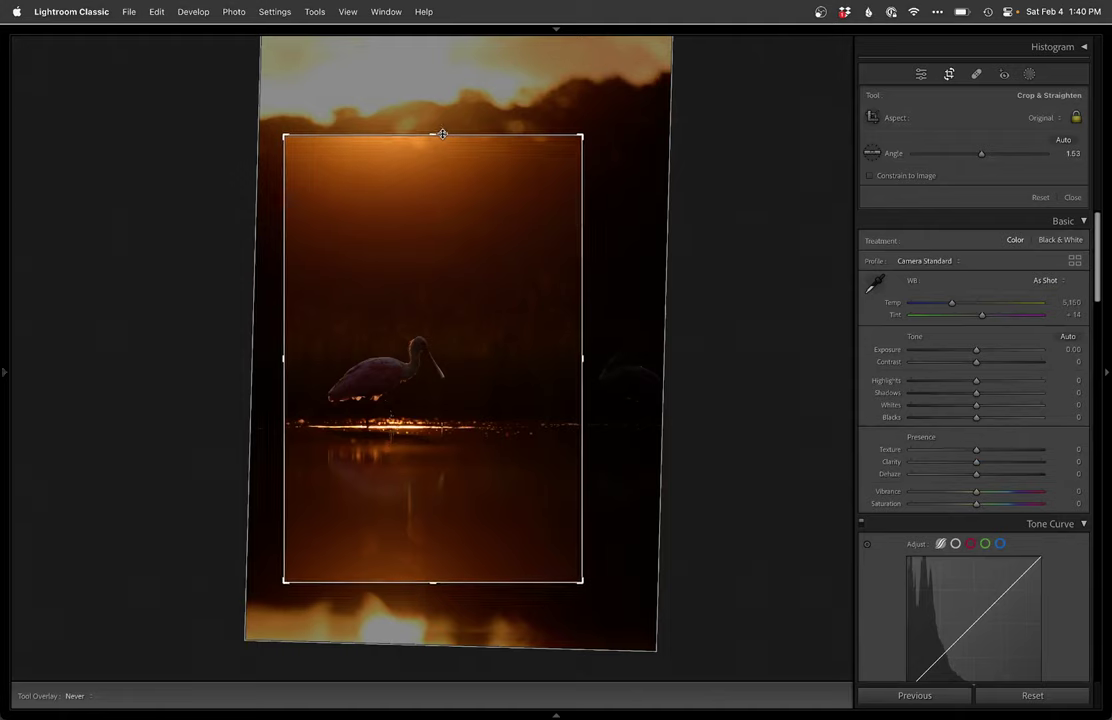
key("Return")
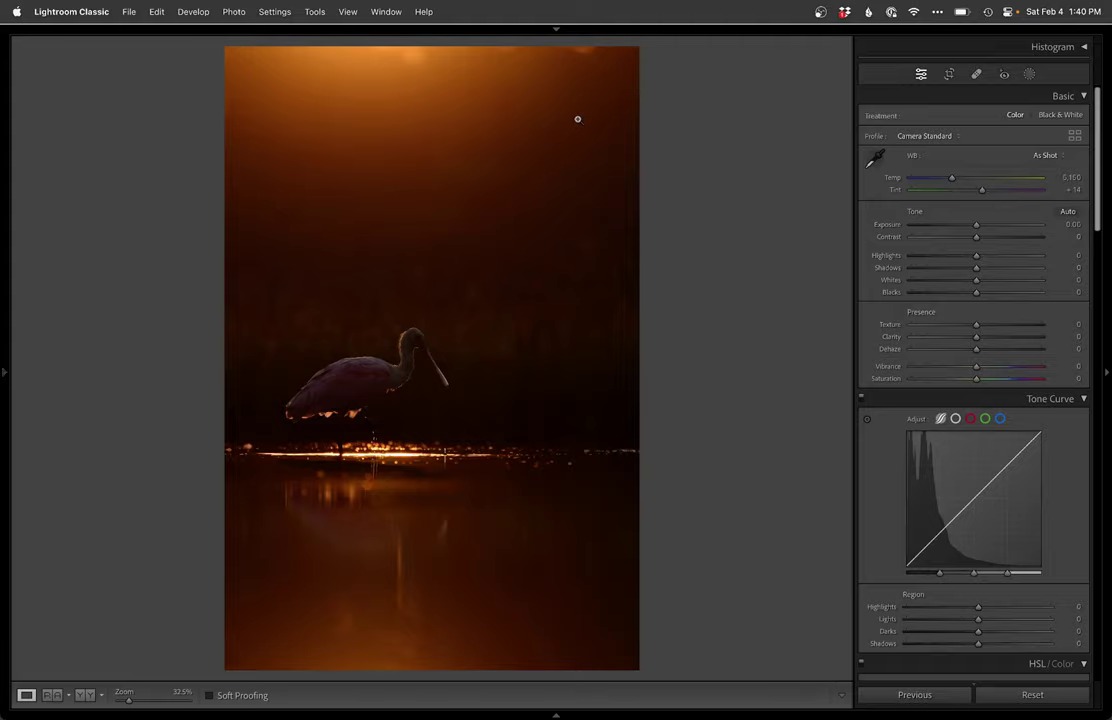
key("r")
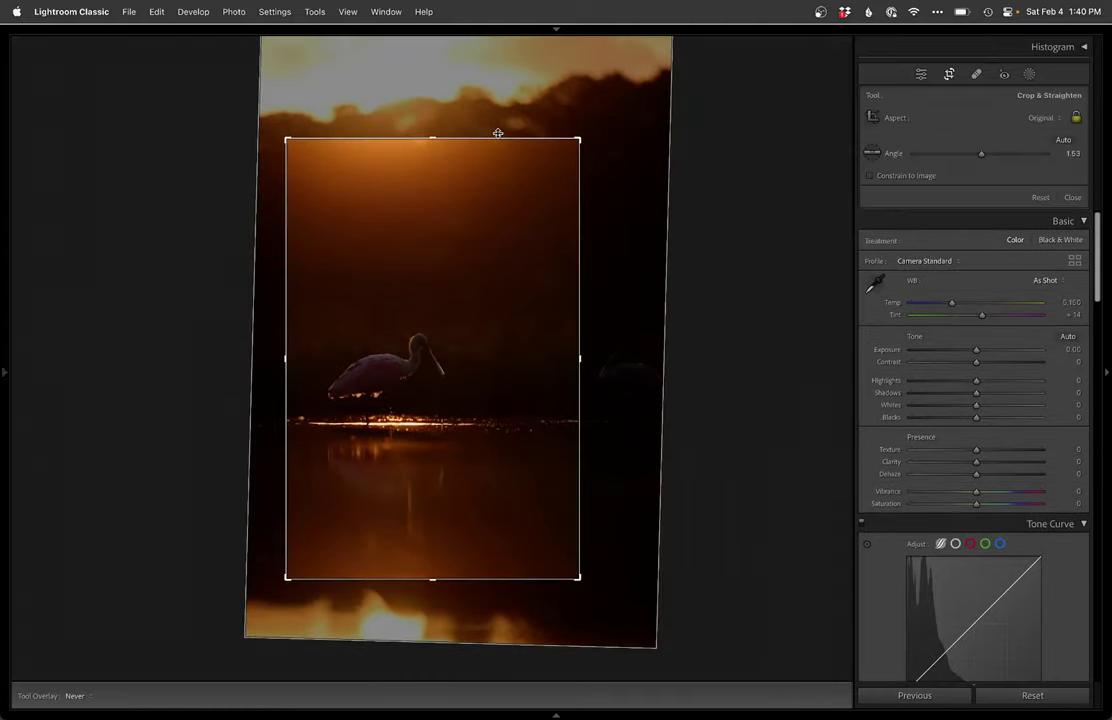
key("Return")
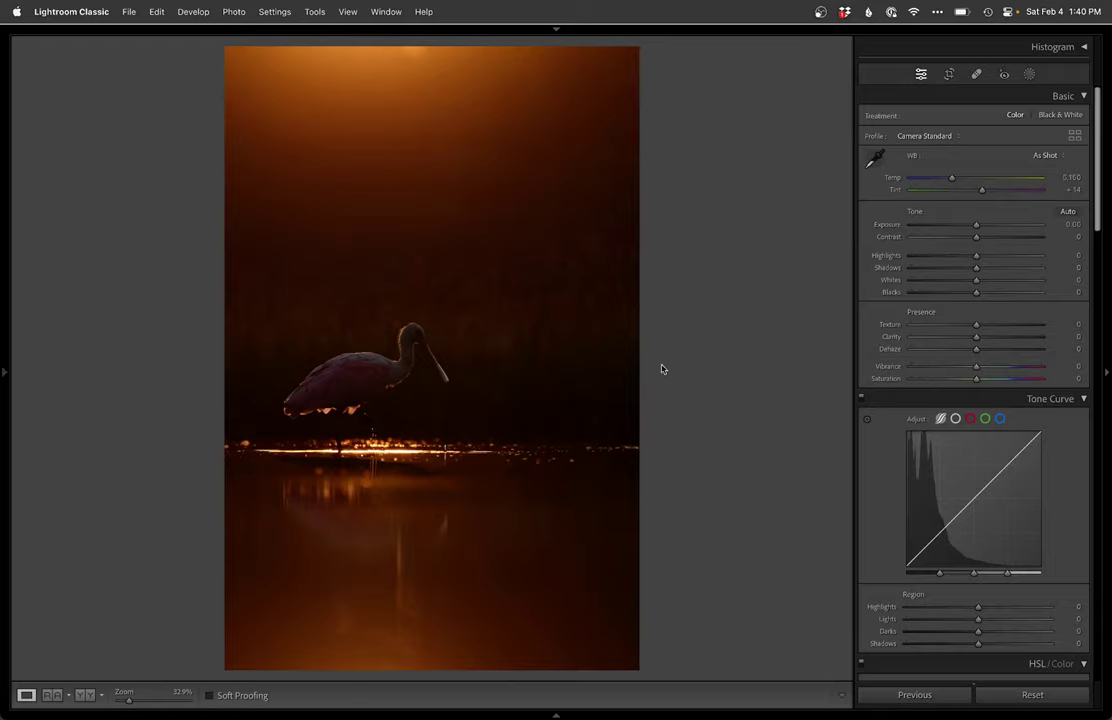
Step: Mask the spoonbill with Select Subject and subtract a short linear gradient at the waterline
key("shift+w")
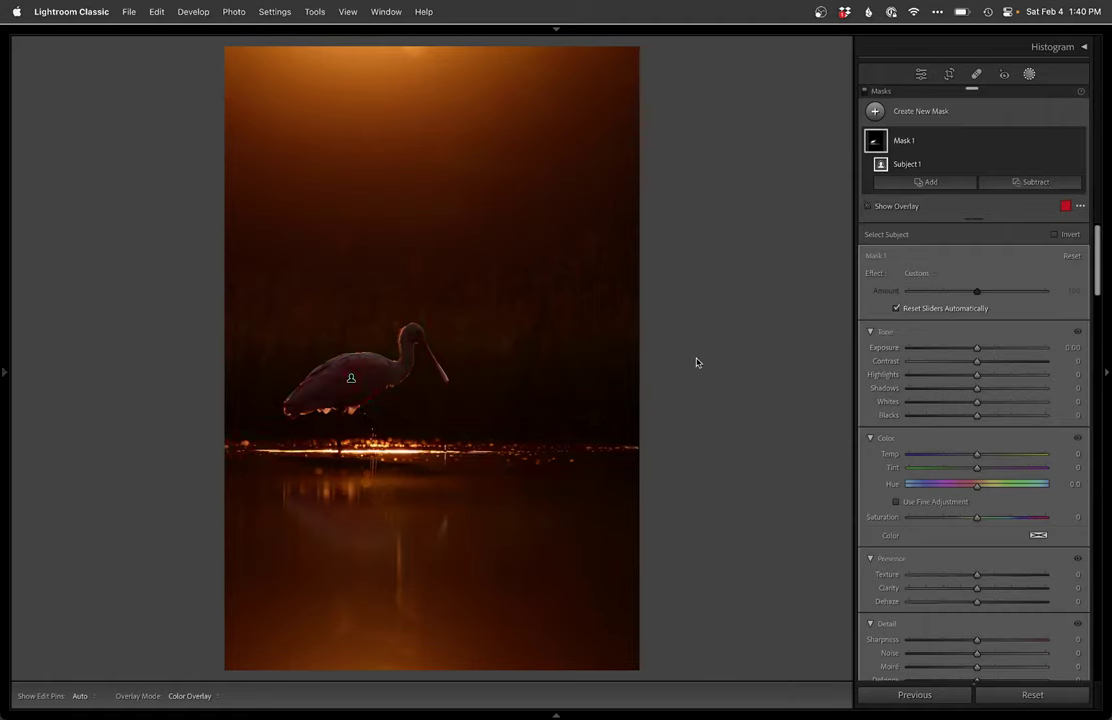
left_click(1030, 182)
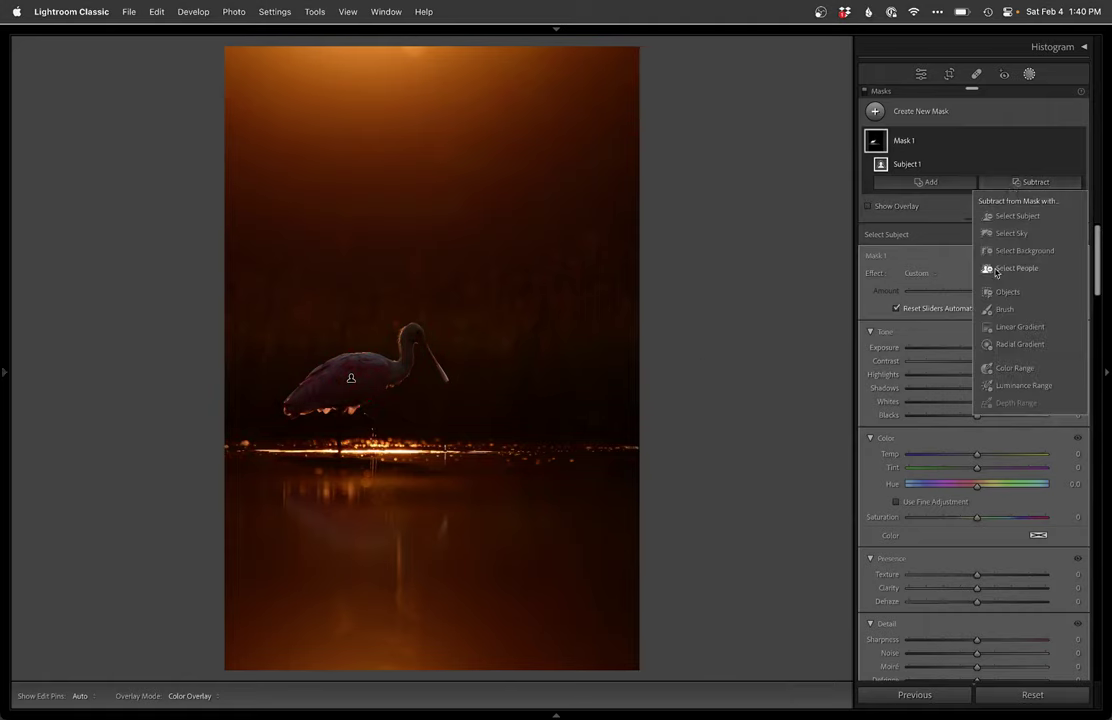
left_click(1008, 326)
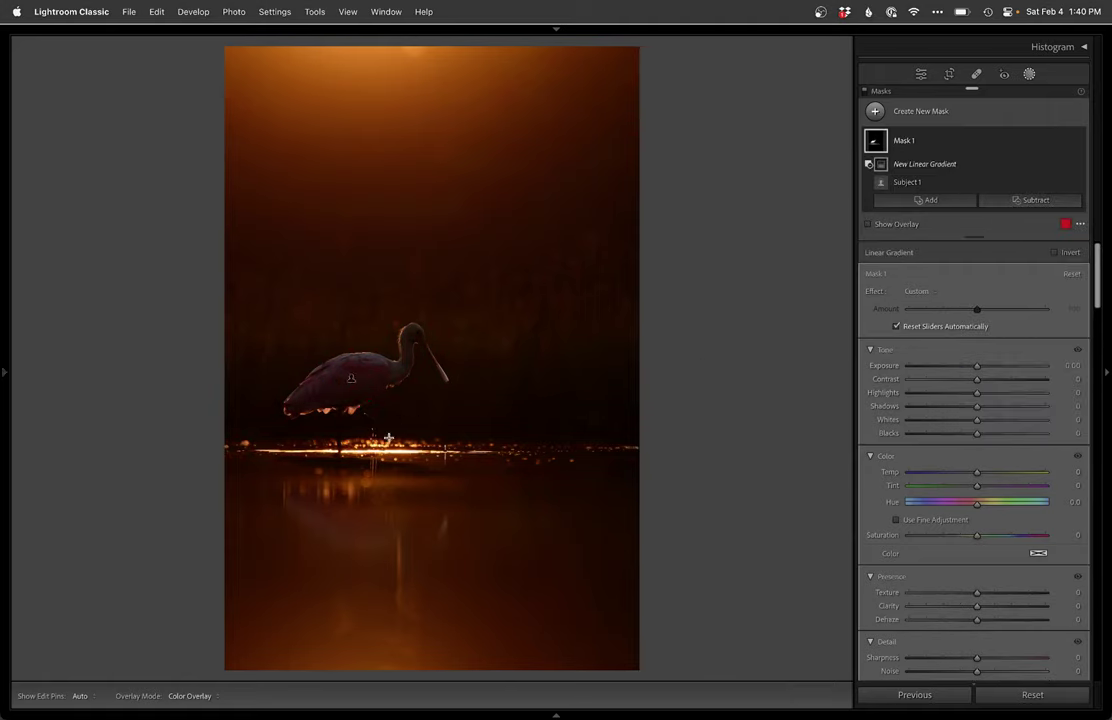
left_click_drag(388, 437, 388, 456)
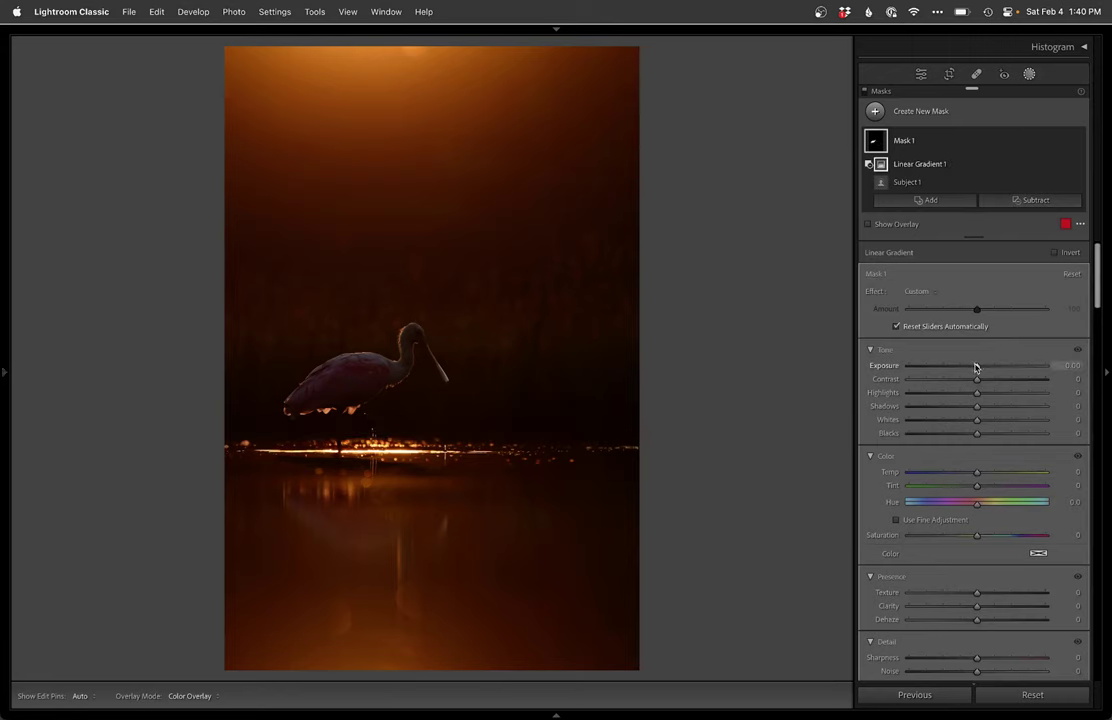
Step: Set the spoonbill mask's Exposure to 0.37, Highlights to 22, Whites to 34 and Blacks to -7
left_click_drag(975, 367, 984, 366)
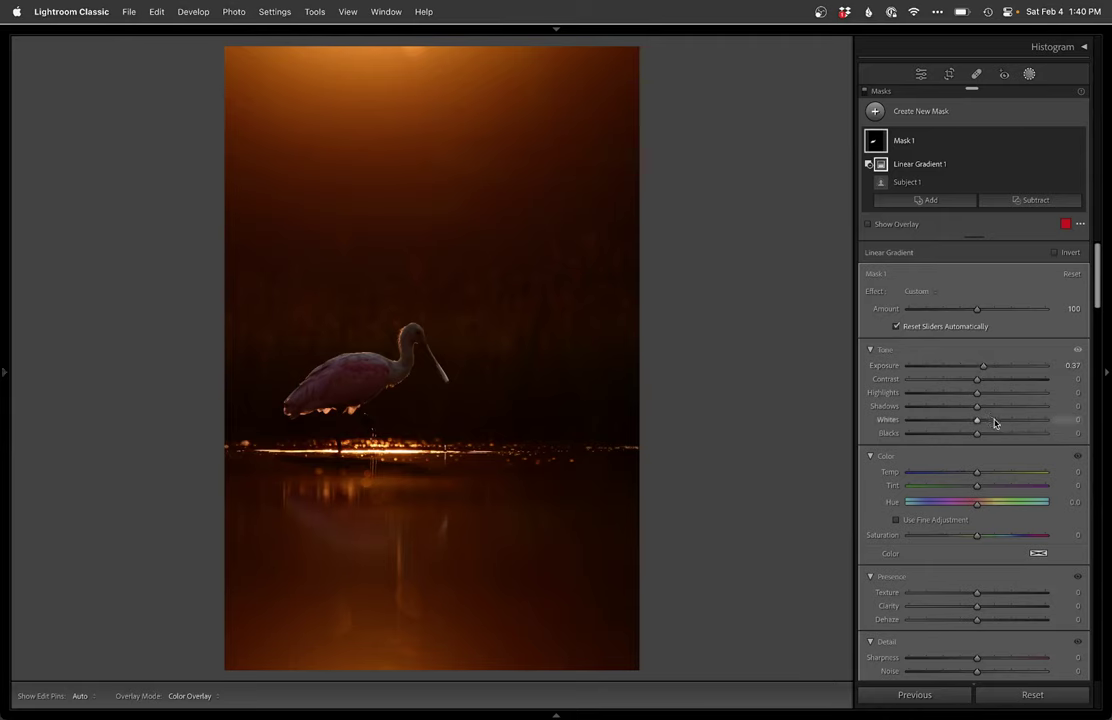
left_click(995, 420)
left_click(992, 392)
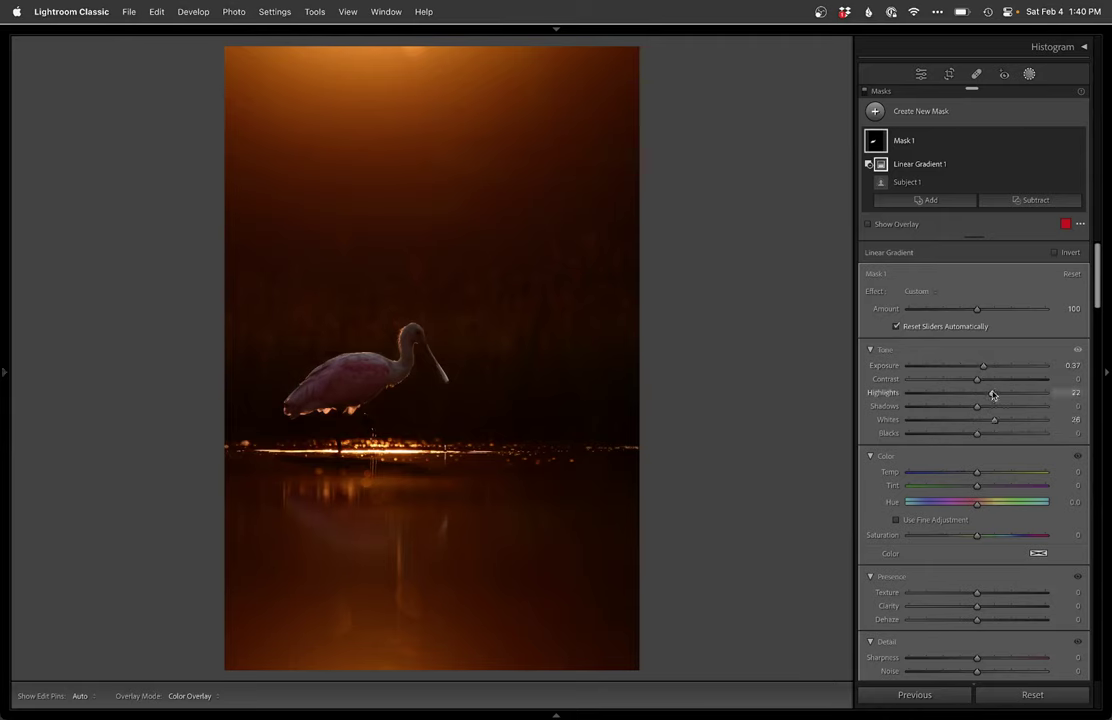
left_click_drag(995, 421, 973, 436)
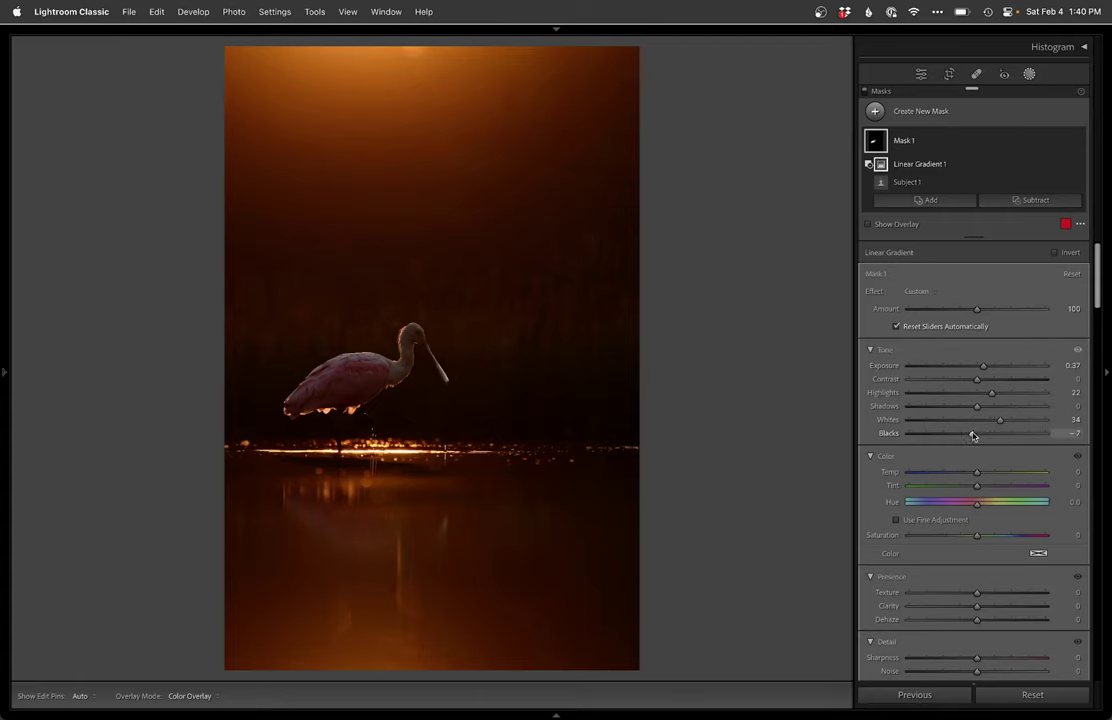
Step: Try an Exposure of 1.02 on the spoonbill mask and undo it
left_click_drag(984, 368, 995, 368)
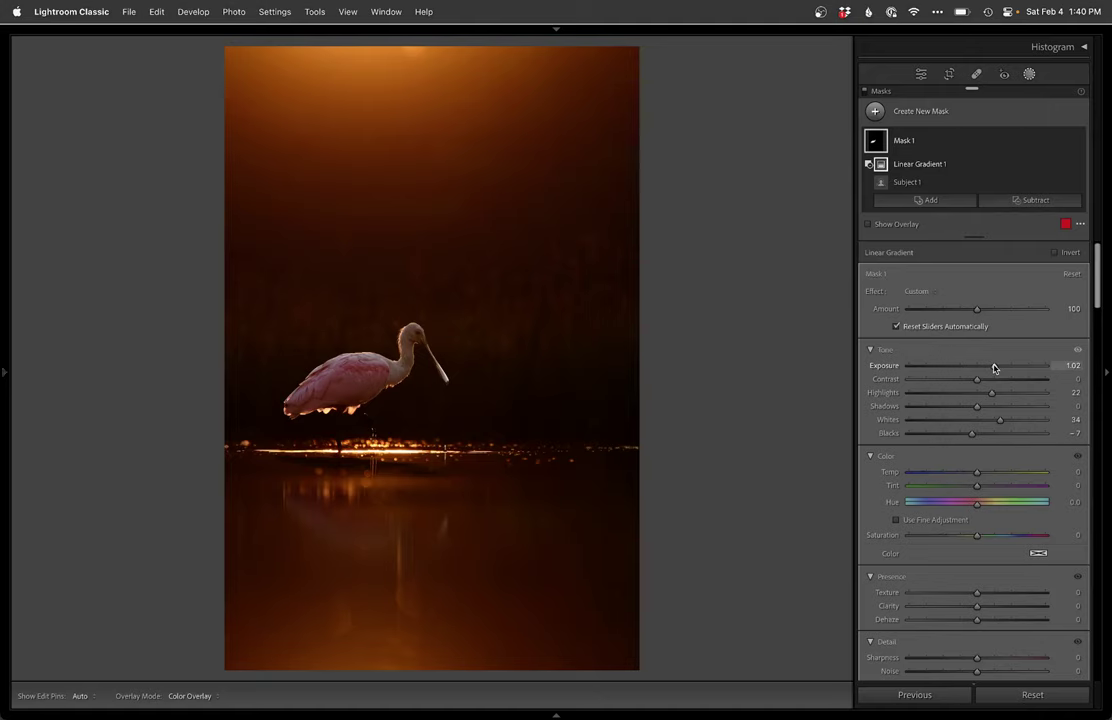
key("super+z")
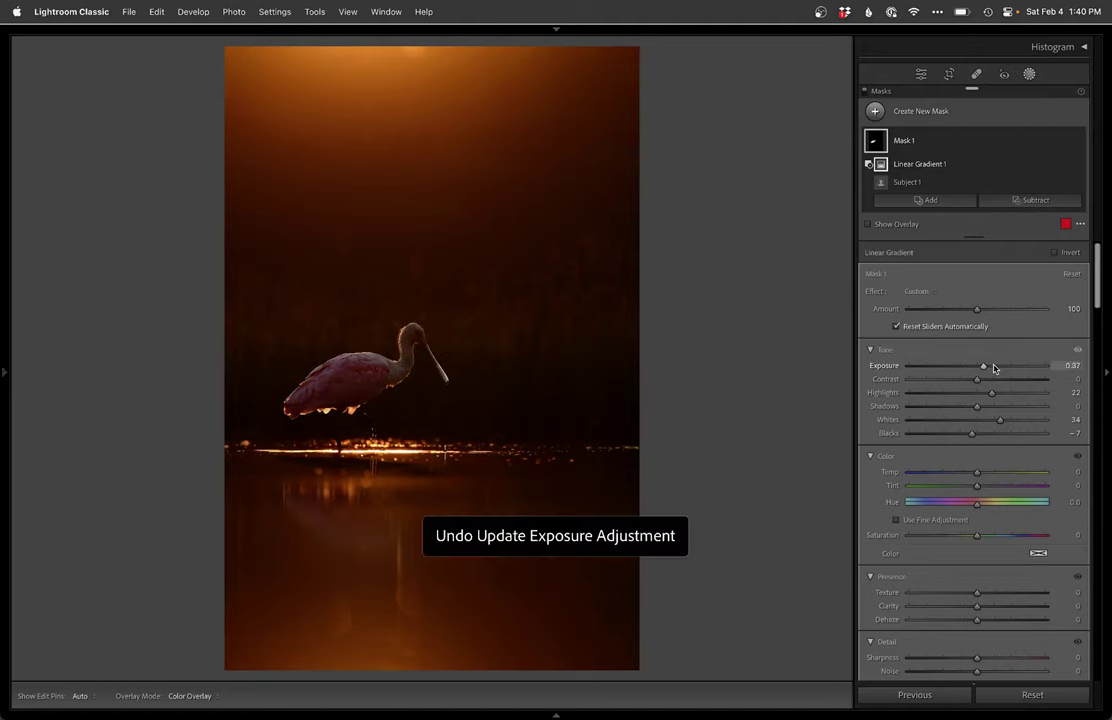
left_click_drag(993, 369, 985, 368)
Step: Open the photo in Photoshop in a full-screen view and add a layer named Retouch above the background
key("shift+w")
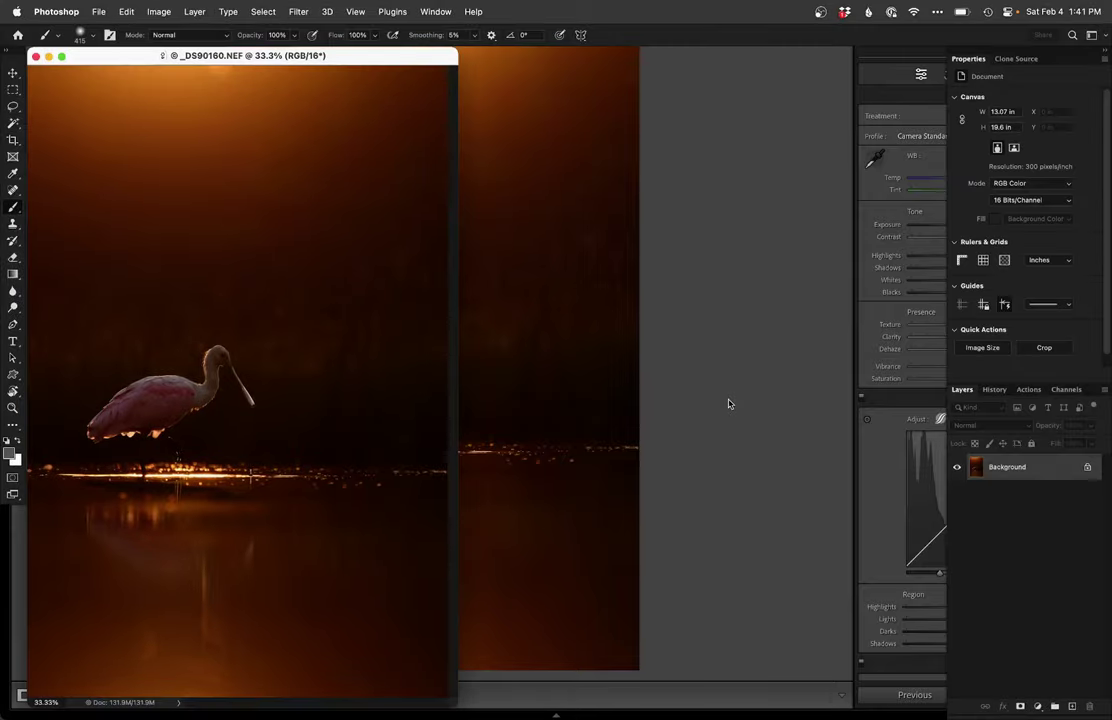
key("f")
key("F2")
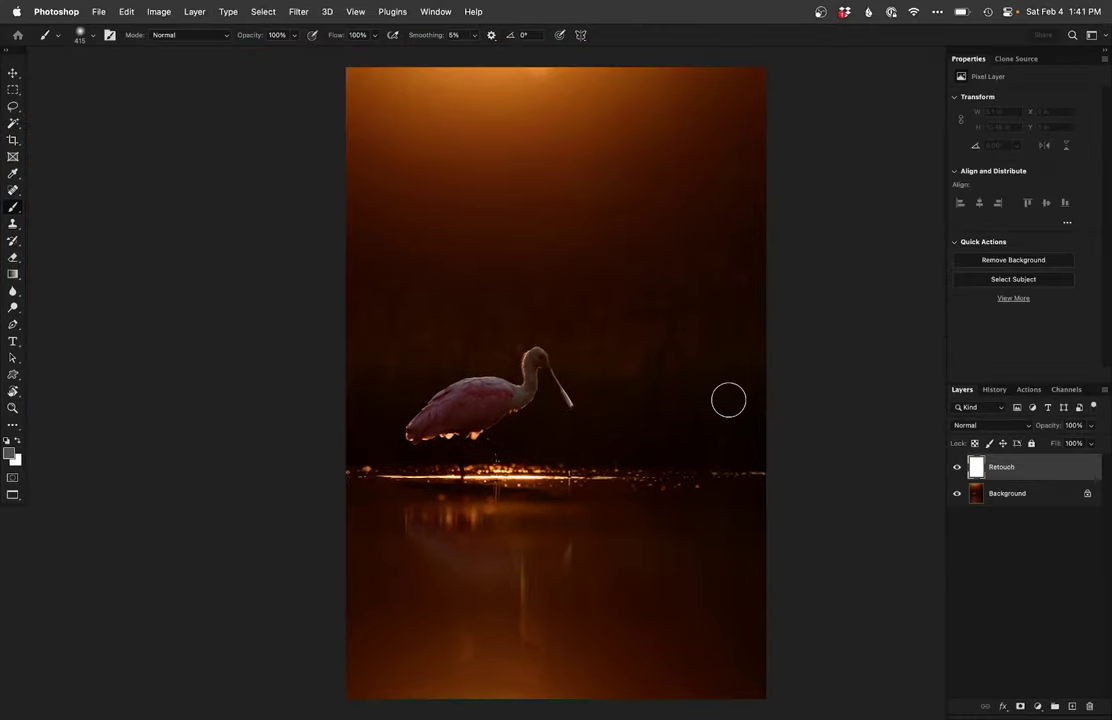
Step: Clone away the large bright bokeh spots at the waterline's far end behind the spoonbill's tail, near the photo's edge
key("super+1")
scroll(690, 385, "down", 7)
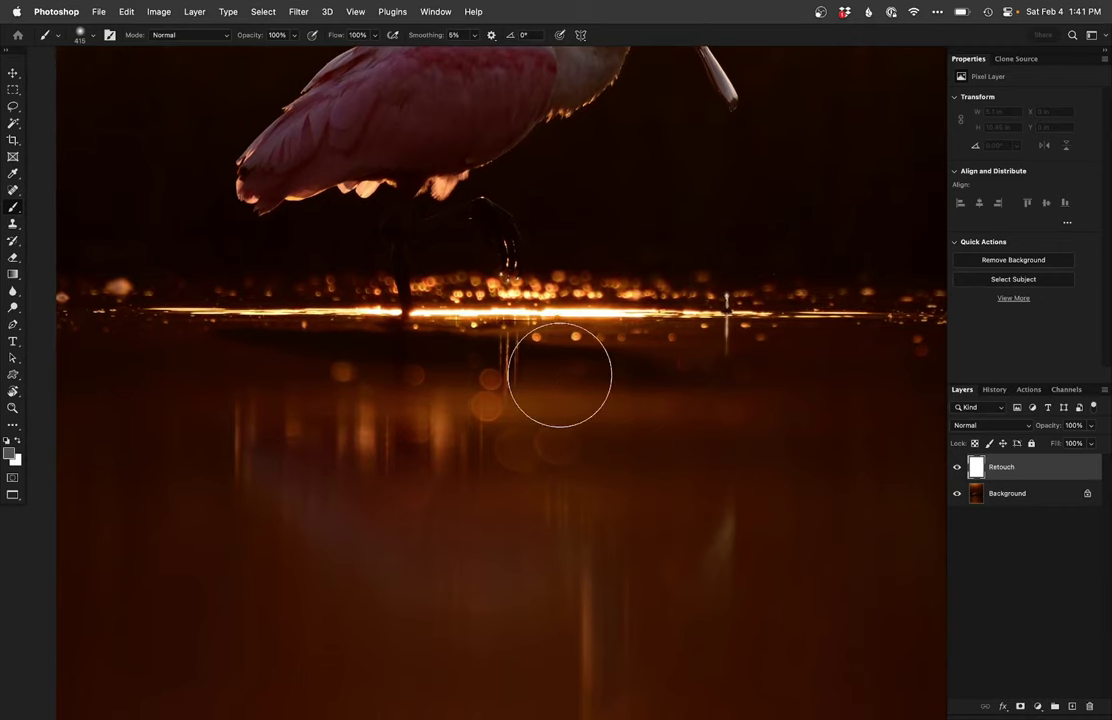
key("s")
left_click_drag(198, 298, 130, 302)
left_click(129, 282)
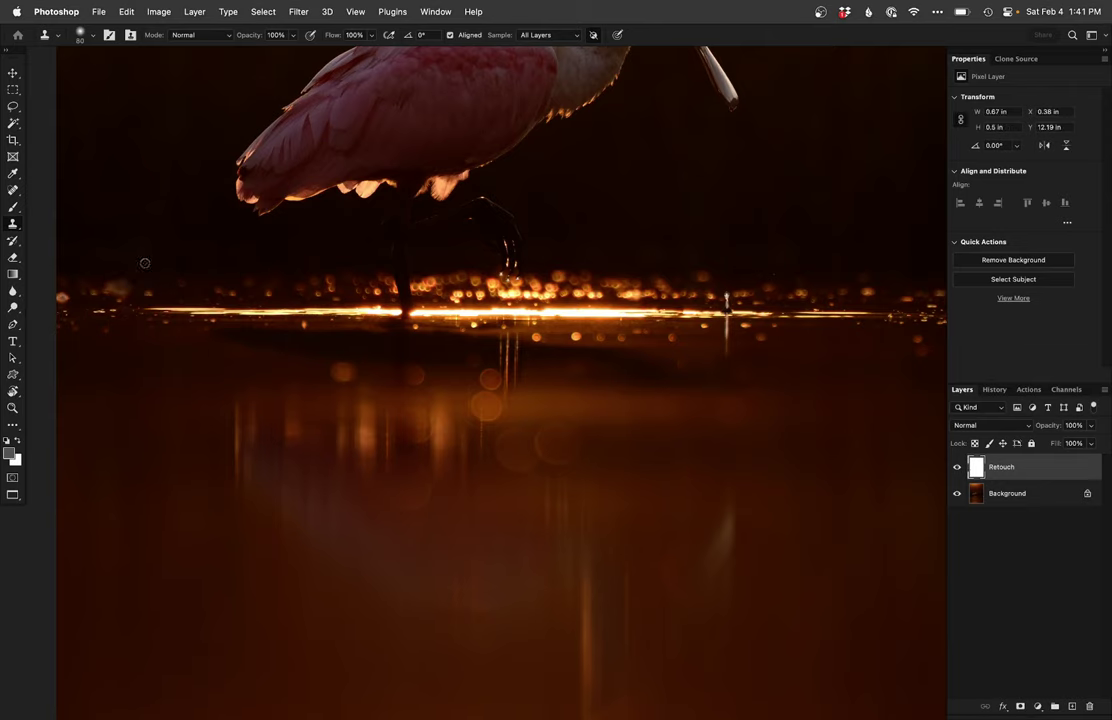
left_click(73, 297)
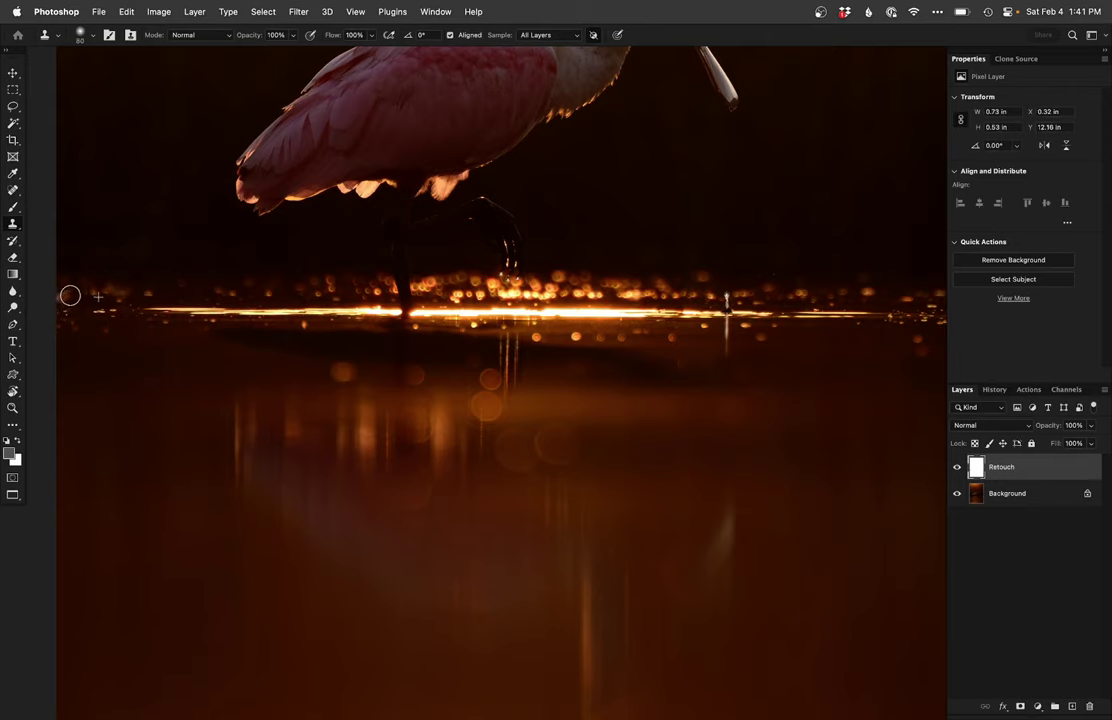
Step: Clone out the isolated orange glints on and just below the waterline near the photo edge in front of the spoonbill
left_click_drag(149, 281, 109, 400)
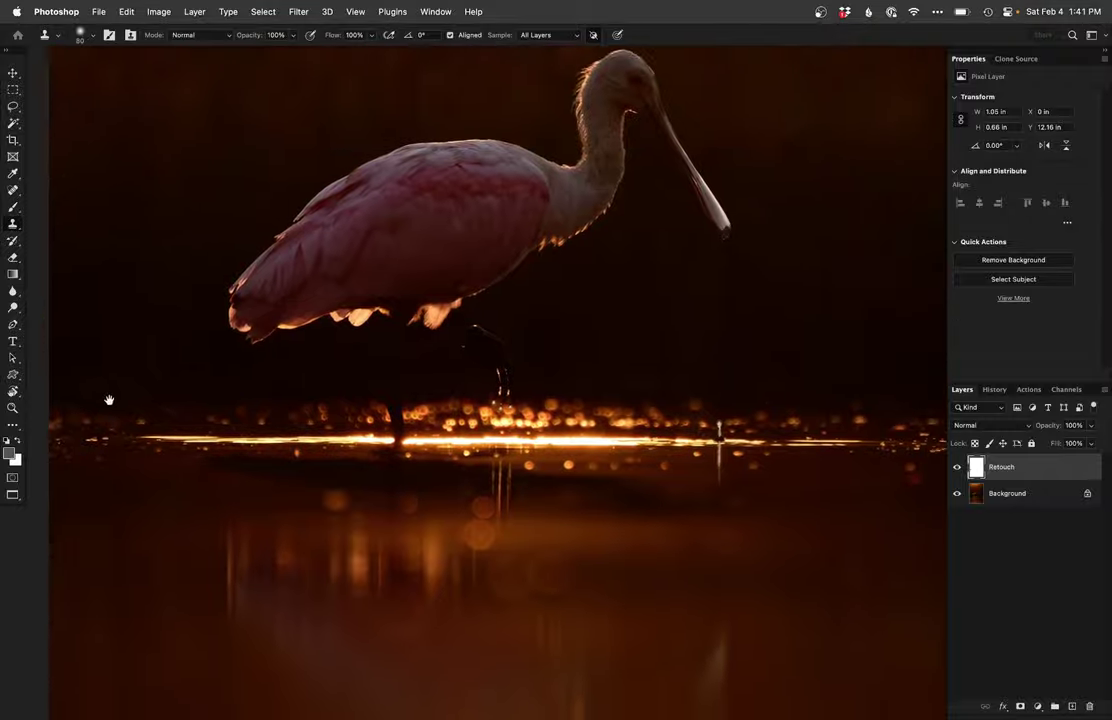
left_click_drag(668, 404, 462, 355)
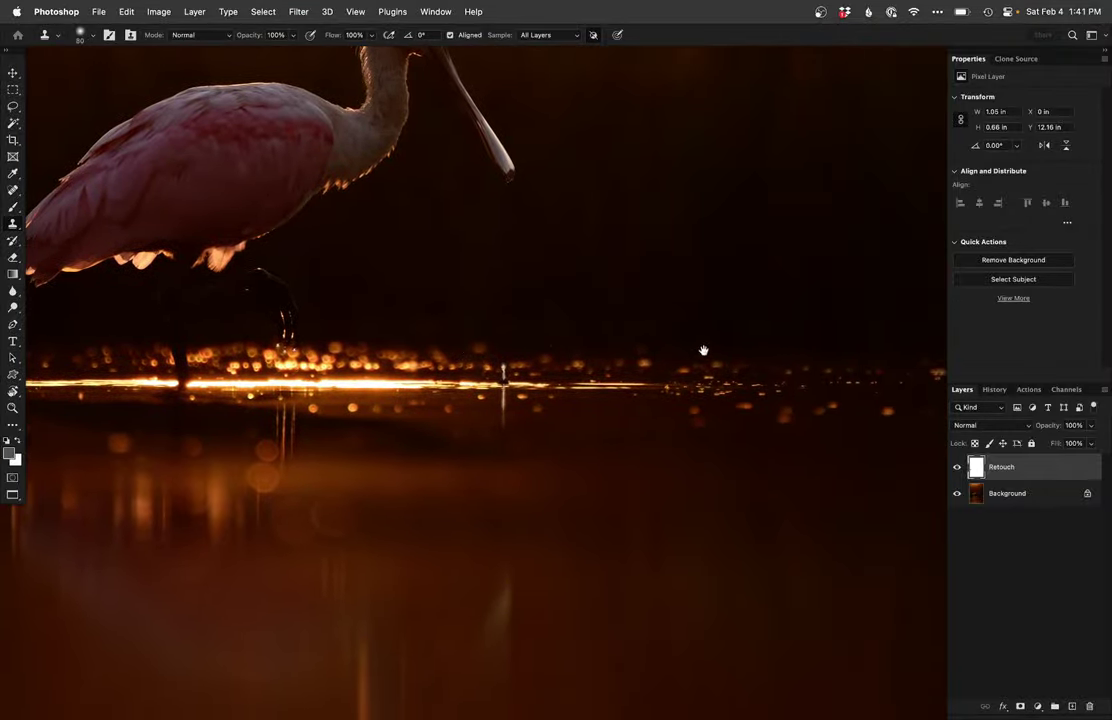
left_click_drag(704, 350, 427, 340)
left_click(584, 390, "alt")
left_click(546, 390)
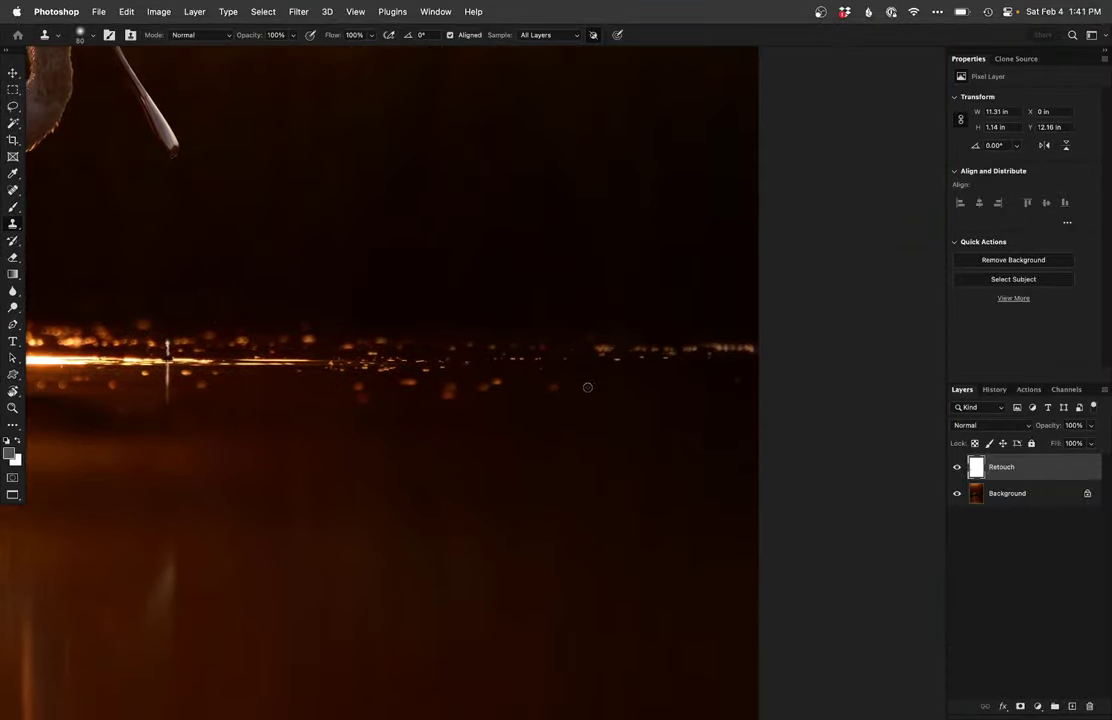
left_click(553, 389)
left_click(588, 330, "alt")
left_click(599, 347)
Step: Clone over more glints and stray specks around the waterline near that same photo edge, enlarging the brush to 222
left_click(555, 366, "alt")
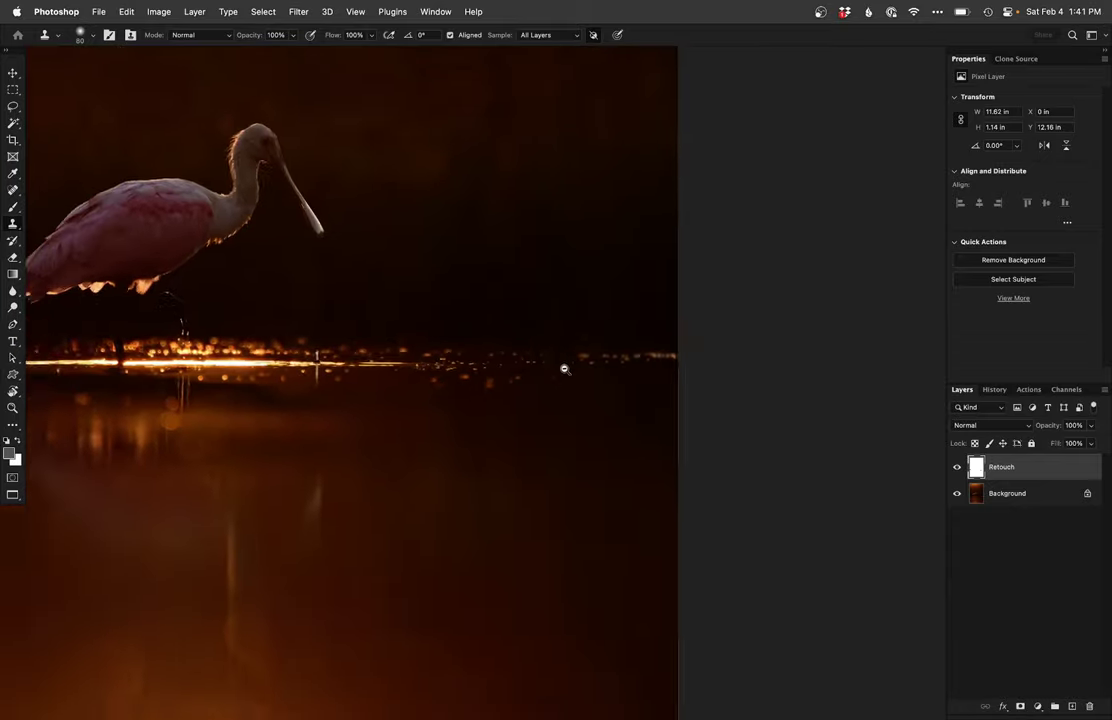
left_click_drag(613, 352, 630, 352)
left_click(602, 331, "alt")
left_click_drag(642, 358, 640, 388)
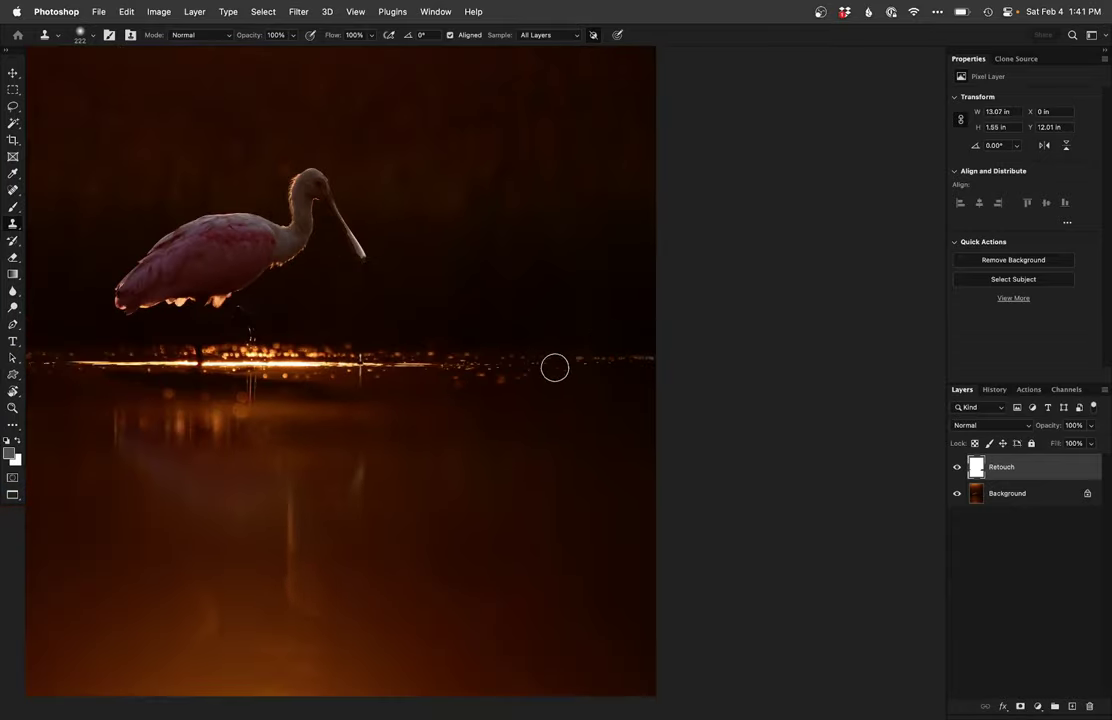
left_click_drag(555, 368, 607, 397)
left_click(551, 398, "alt")
mouse_move(522, 377)
left_mouse_down()
mouse_move(469, 380)
mouse_move(530, 392)
left_mouse_up()
Step: Clone out the bright spot in the glow at the photo's upper edge and undo the last stroke
left_click_drag(311, 460, 487, 303)
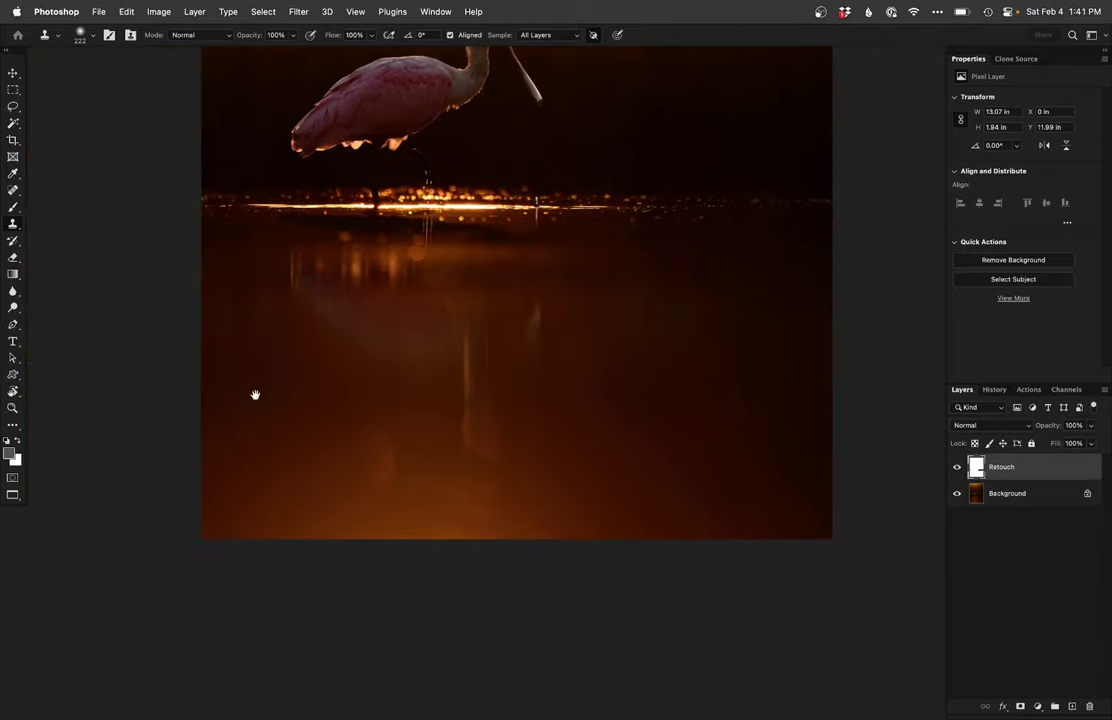
left_click_drag(322, 257, 315, 529)
left_click_drag(367, 351, 330, 524)
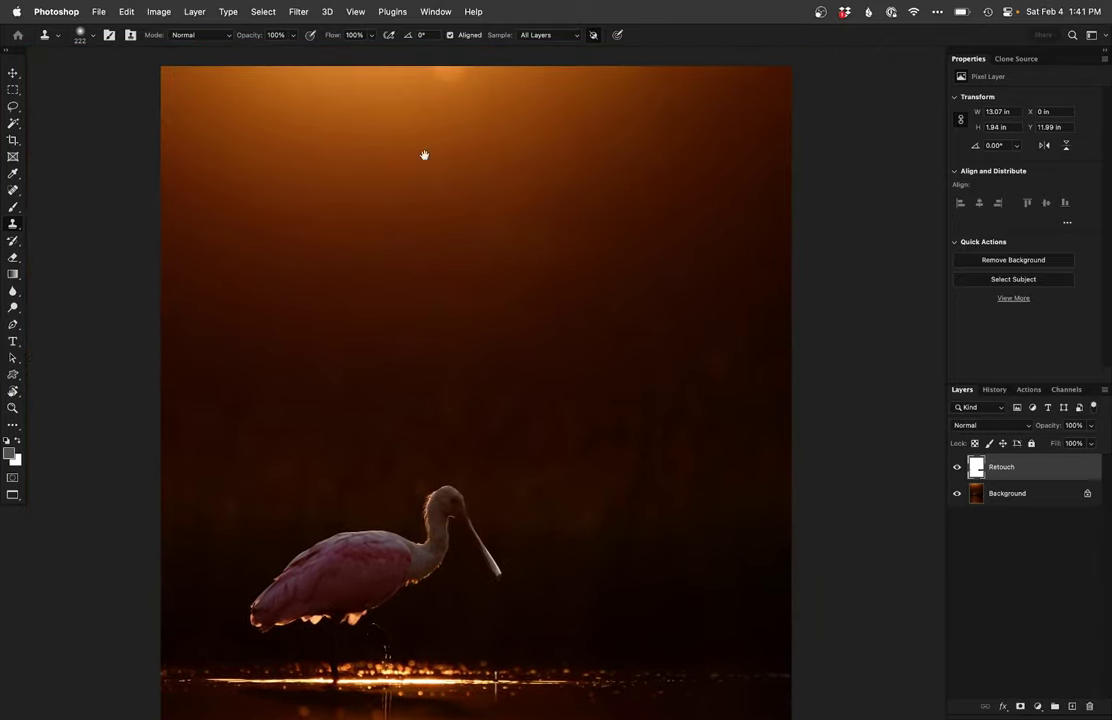
left_click(446, 86, "alt")
mouse_move(463, 76)
left_mouse_down()
mouse_move(493, 75)
mouse_move(427, 75)
left_mouse_up()
left_click(407, 74)
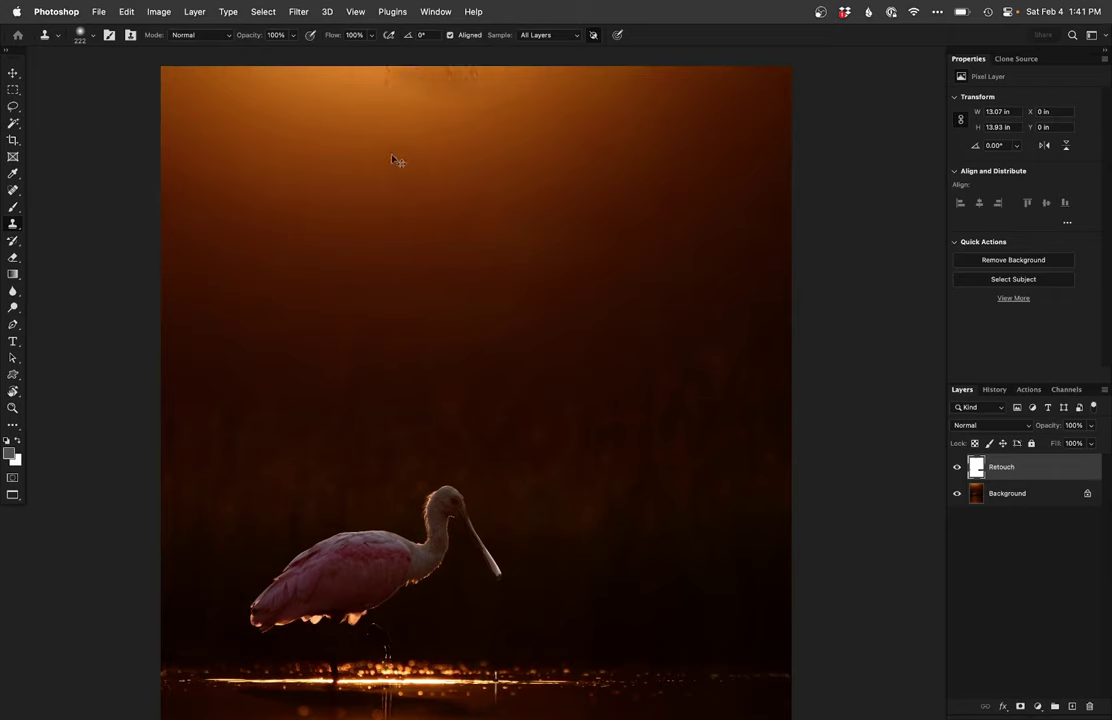
key("super+z")
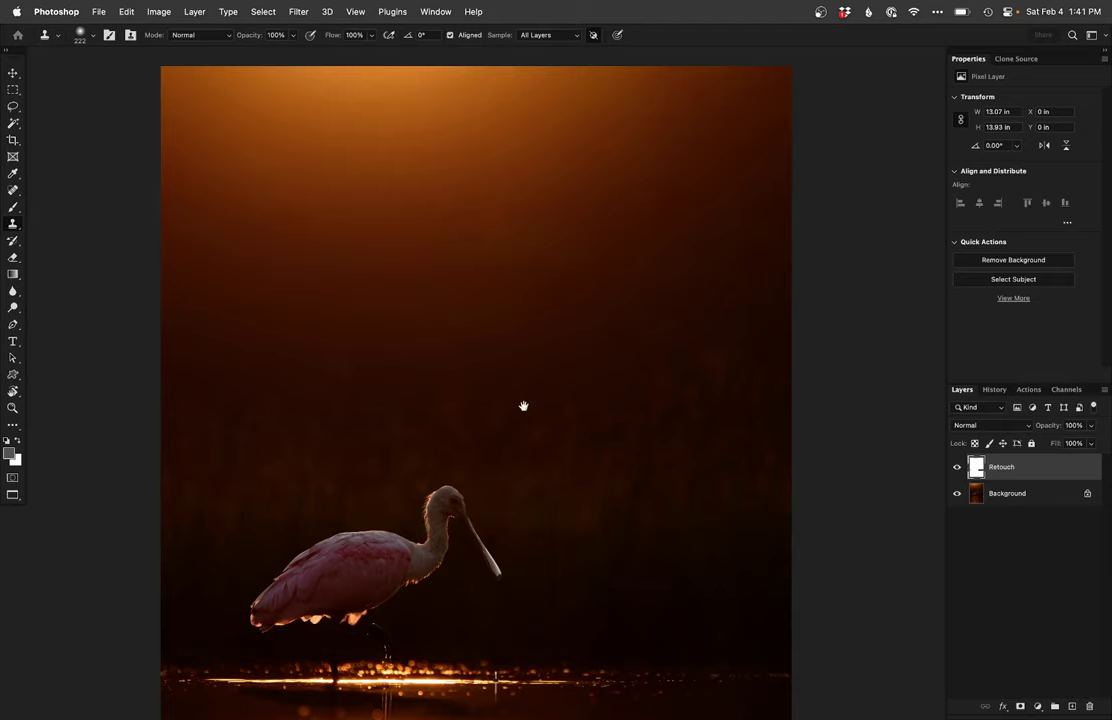
Step: Look over the dark background and water for remaining blemishes with the Spot Healing Brush at size 47
left_click_drag(665, 225, 637, 227)
key("j")
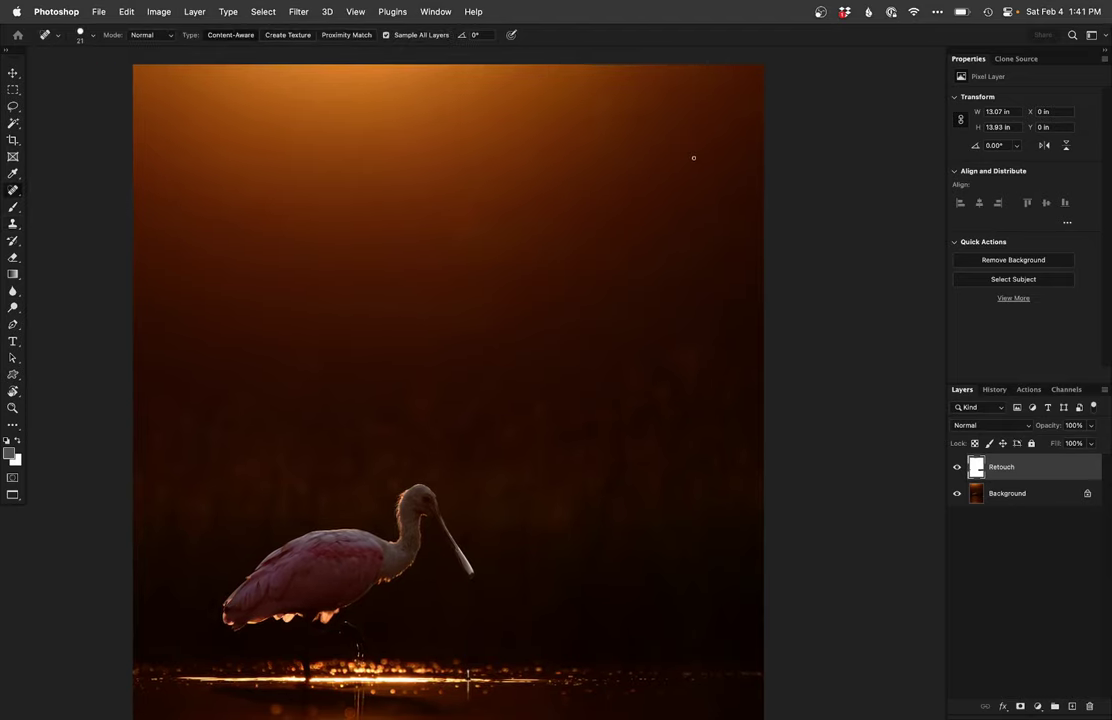
left_click_drag(583, 412, 598, 308)
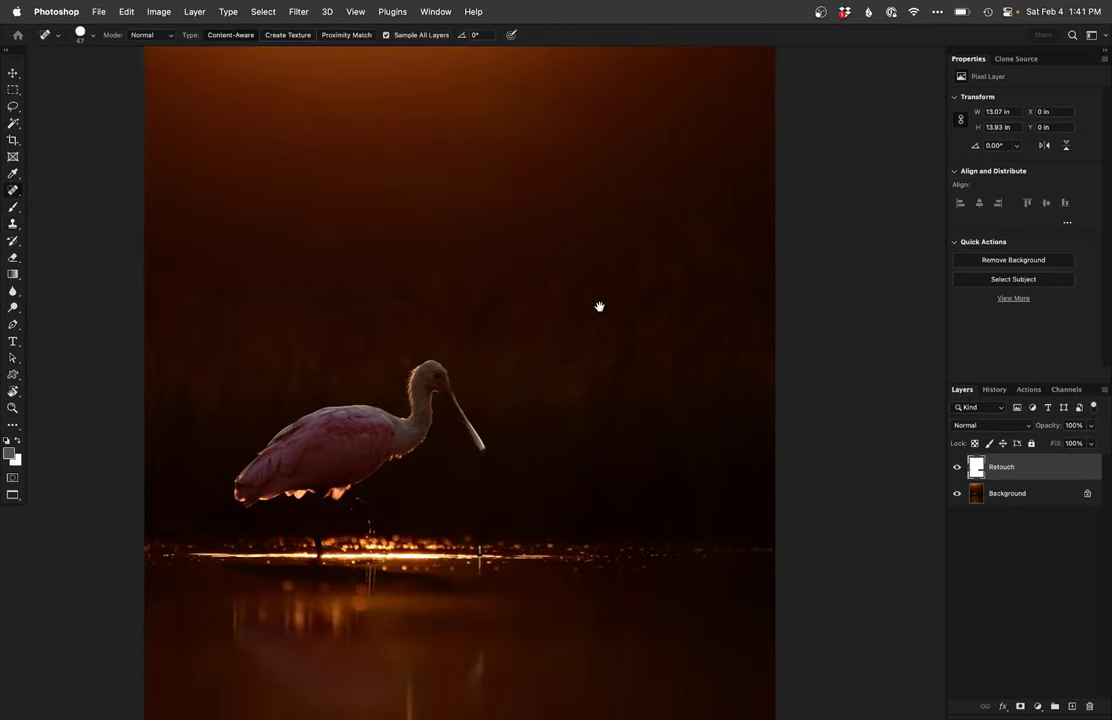
left_click_drag(563, 417, 561, 360)
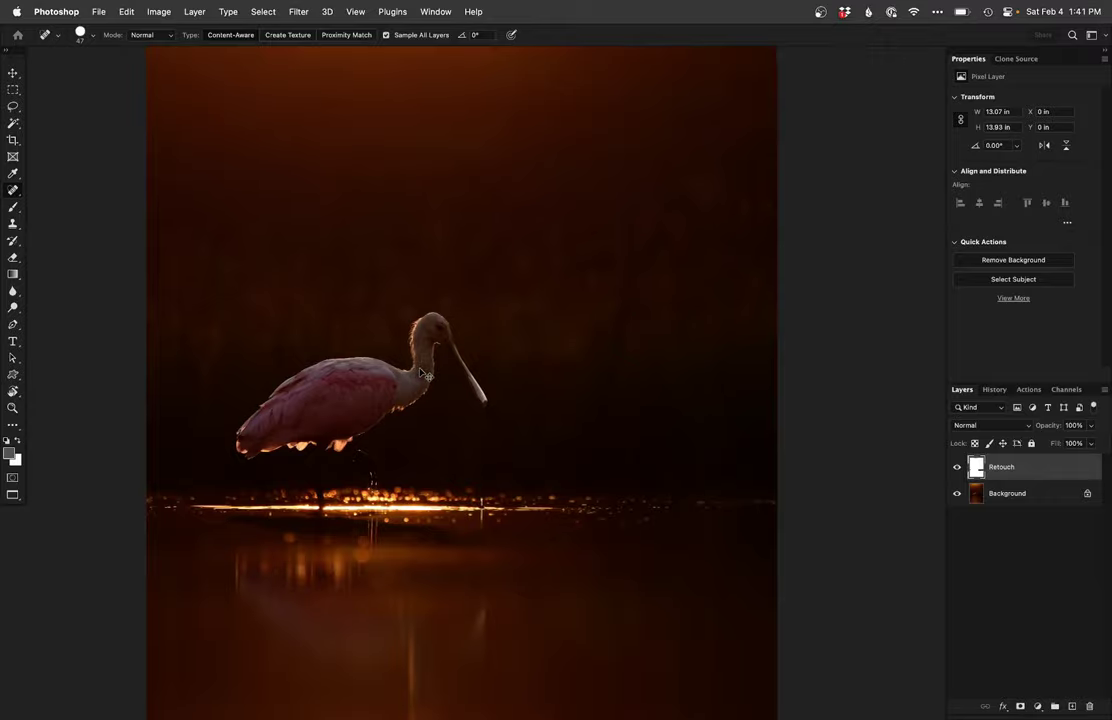
Step: Add a brightening Curves layer named Dodge with a black mask and paint the spoonbill's red eye into the mask
key("super+F2")
mouse_move(436, 339)
left_mouse_down()
mouse_move(469, 317)
mouse_move(301, 297)
left_mouse_up()
mouse_move(474, 307)
left_mouse_down()
mouse_move(395, 289)
mouse_move(439, 296)
mouse_move(448, 282)
left_mouse_up()
scroll(449, 294, "up", 3)
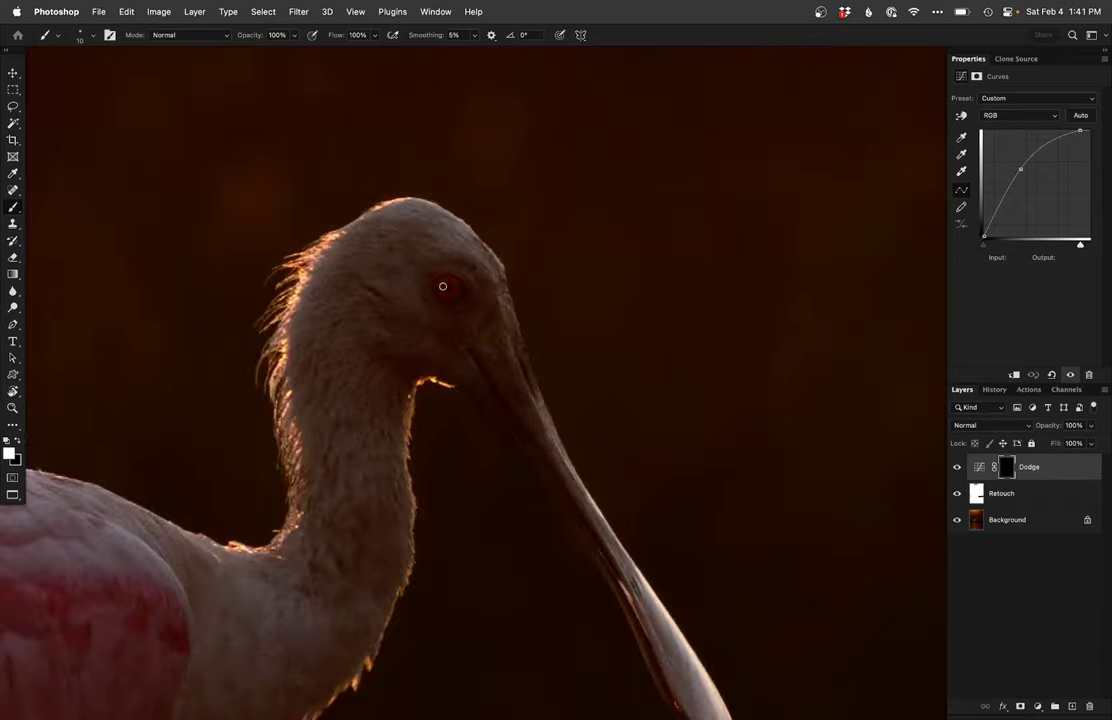
key("x")
left_click_drag(454, 290, 562, 282)
key("x")
key("x")
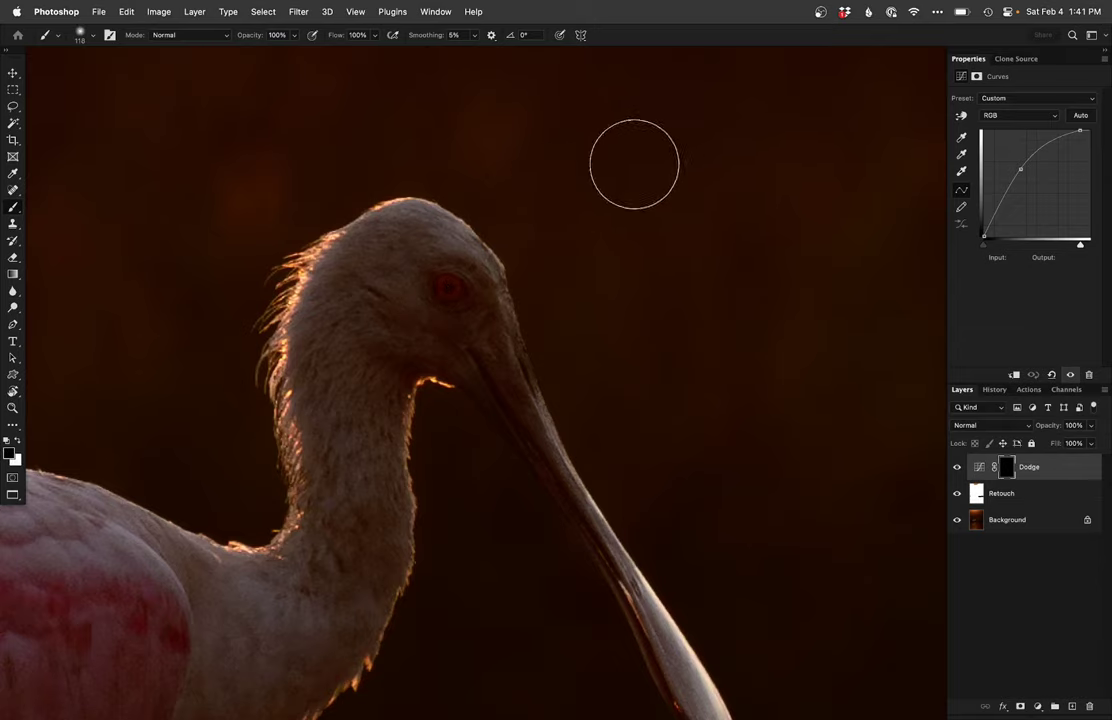
Step: Select the spoonbill's rim-lit feather edges with Color Range, sampling the lit plumage and setting Fuzziness to 90
left_click_drag(434, 378, 425, 487)
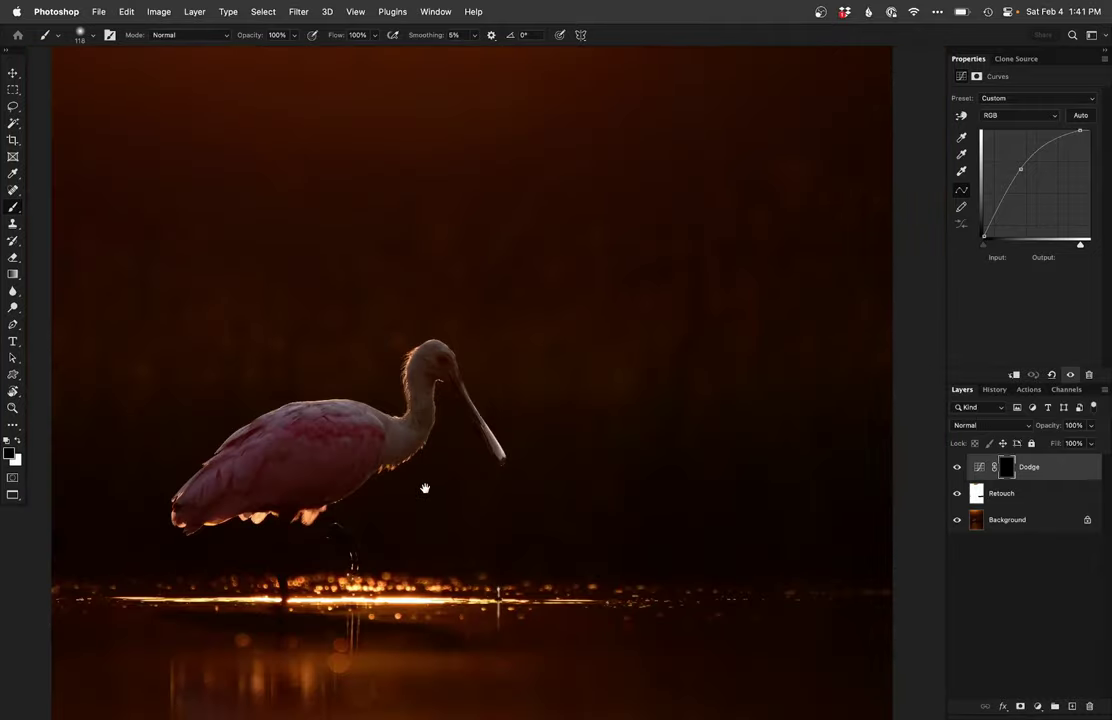
left_click_drag(408, 423, 411, 428)
left_click_drag(400, 360, 432, 358)
left_click_drag(442, 293, 372, 293)
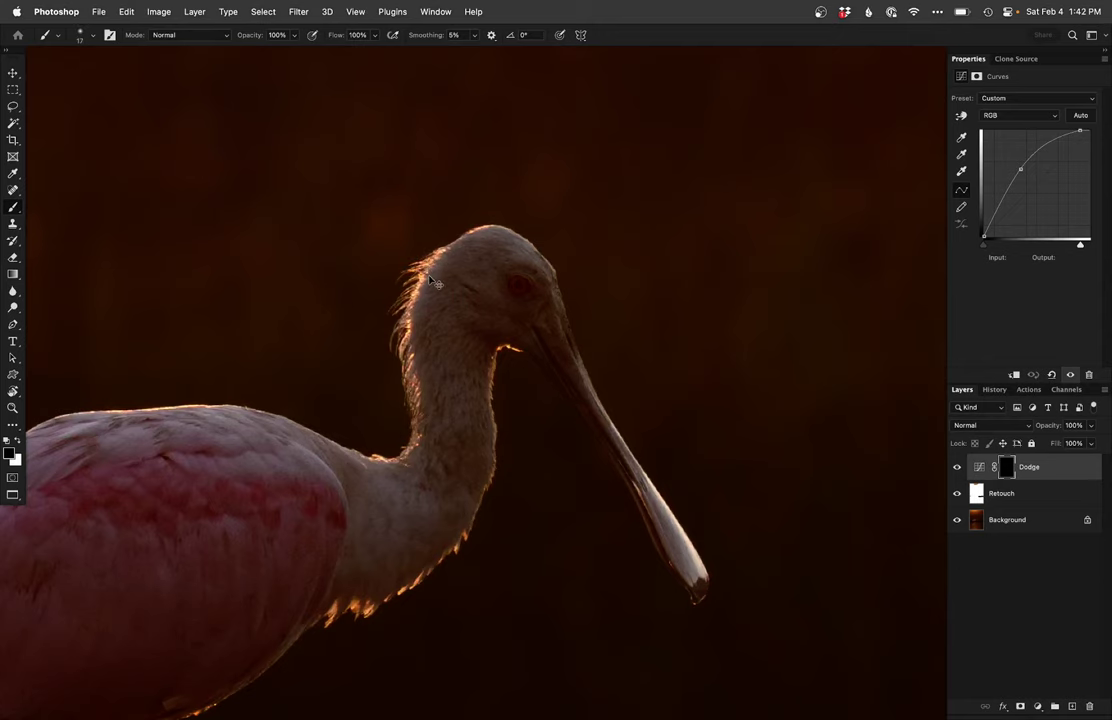
key("super+alt+shift+c")
left_click(425, 264)
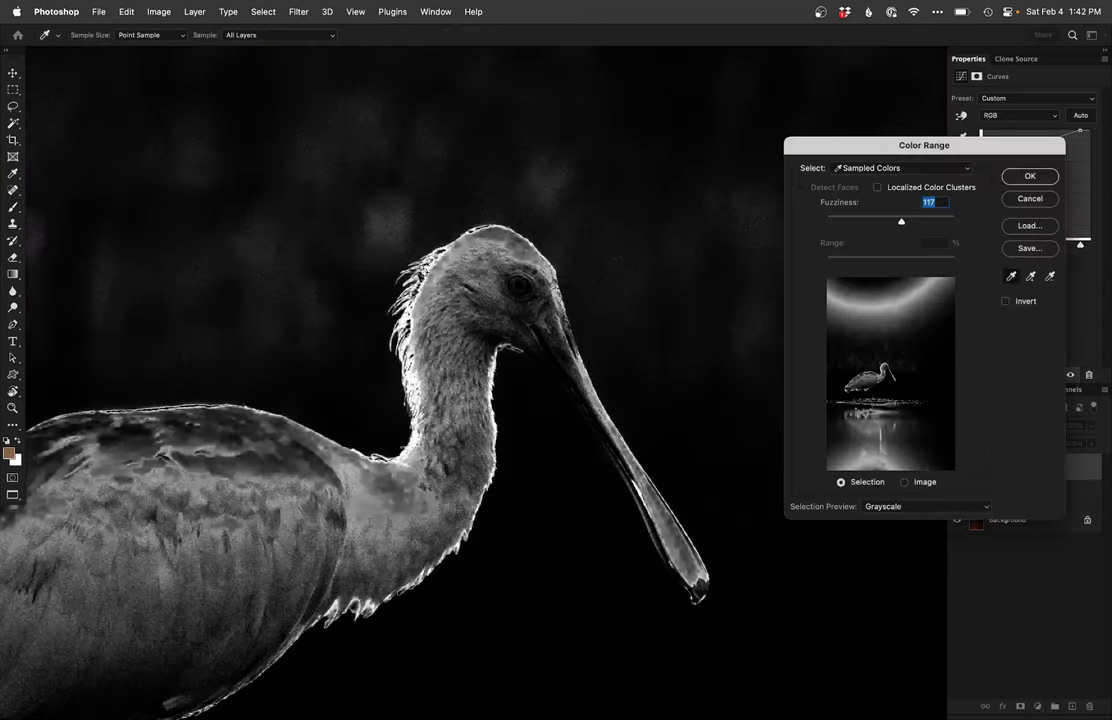
left_click(423, 281)
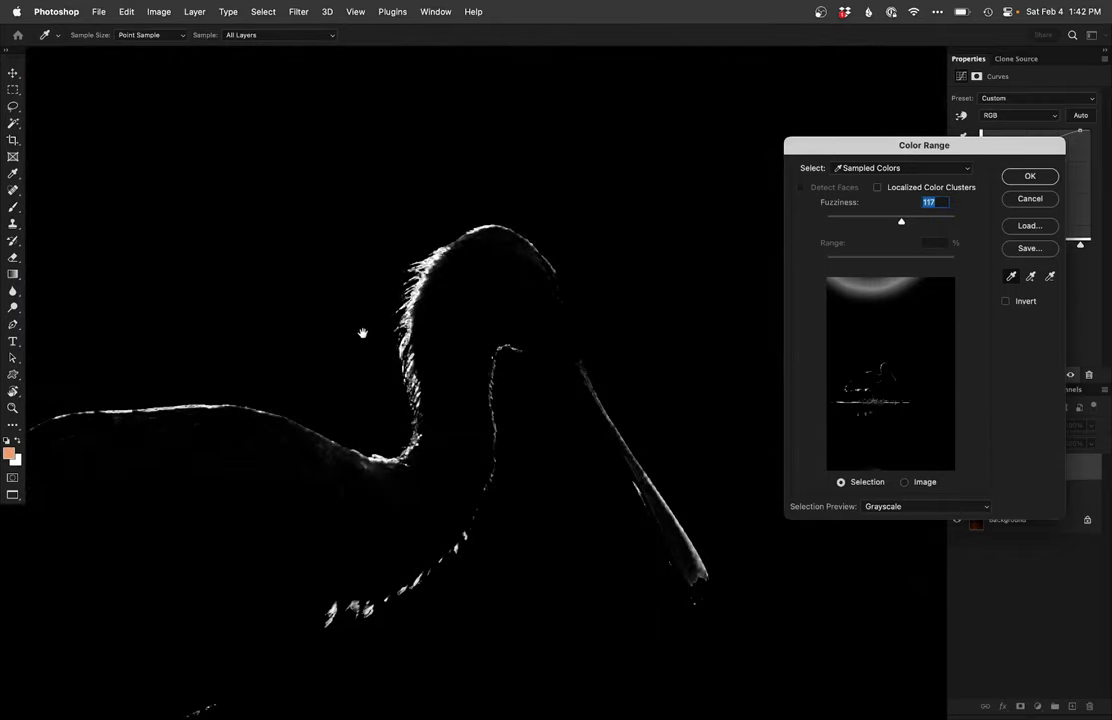
left_click(411, 462, "super")
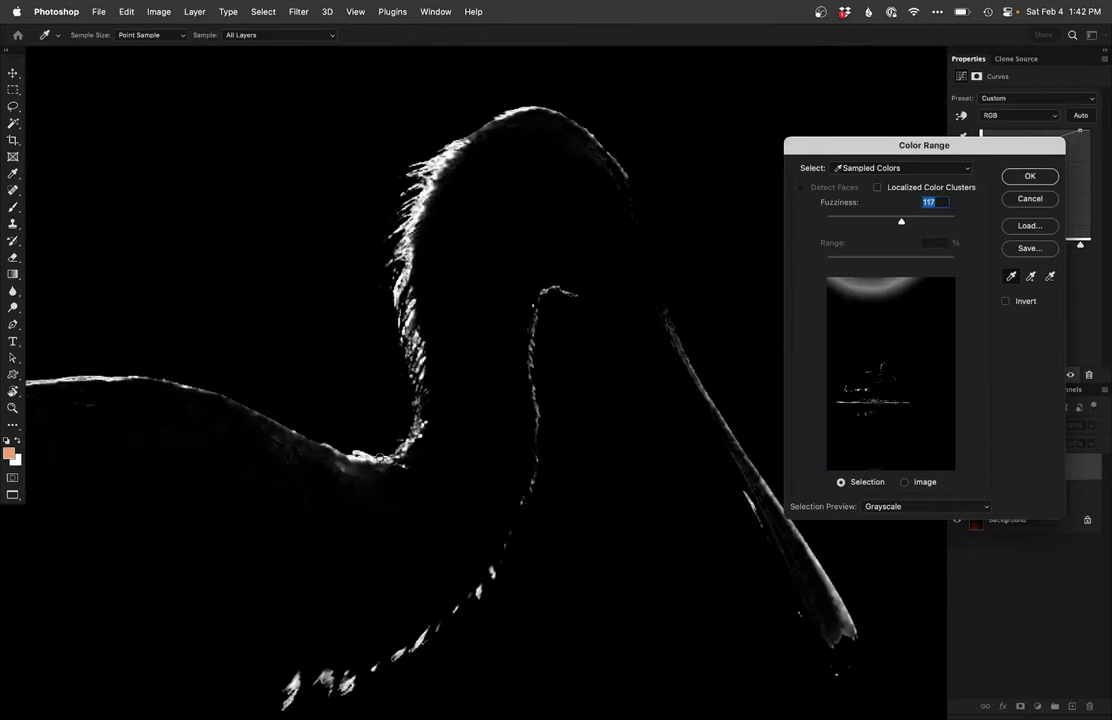
left_click(380, 459)
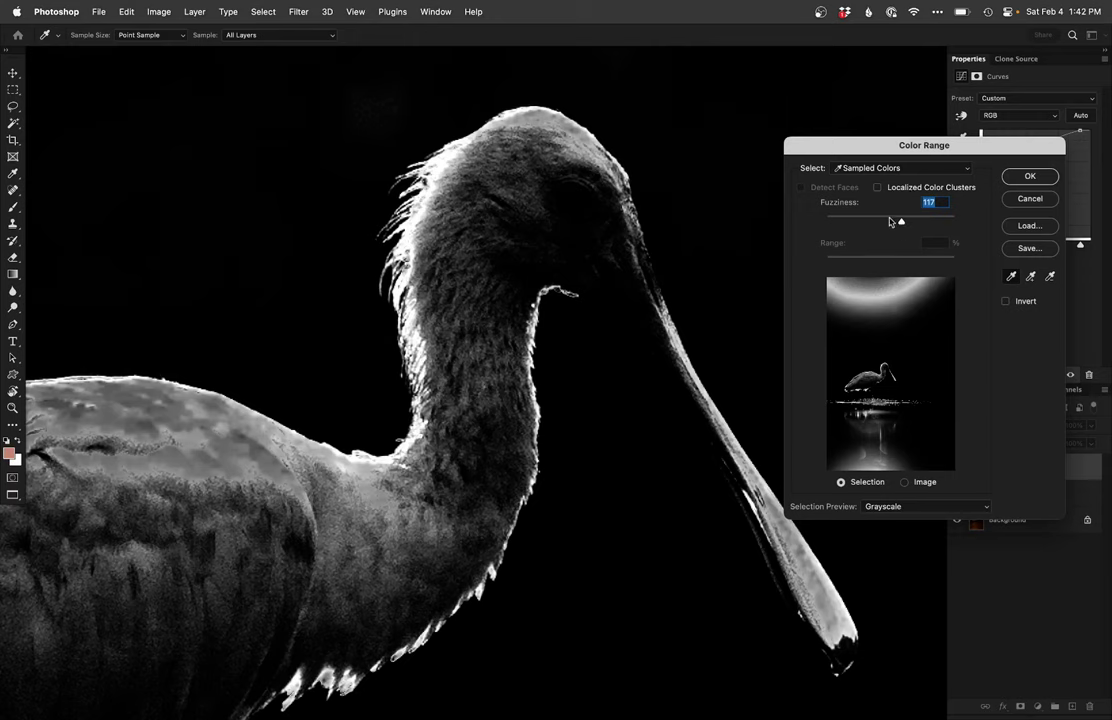
left_click_drag(890, 221, 887, 222)
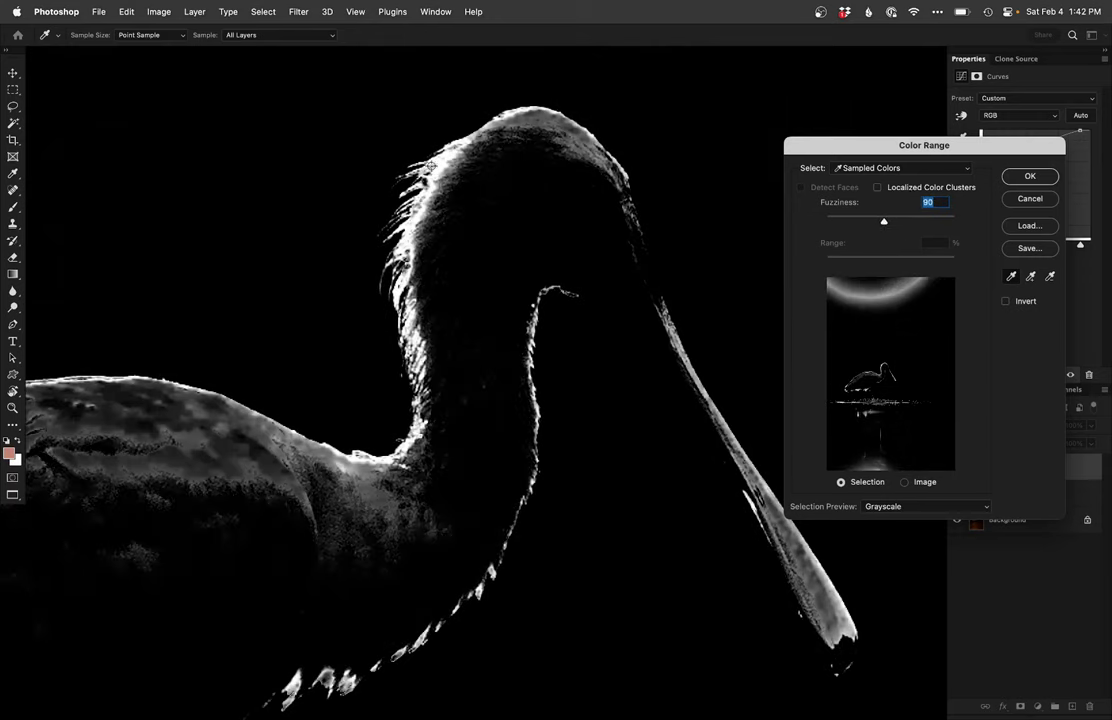
left_click(356, 165)
left_click(368, 166)
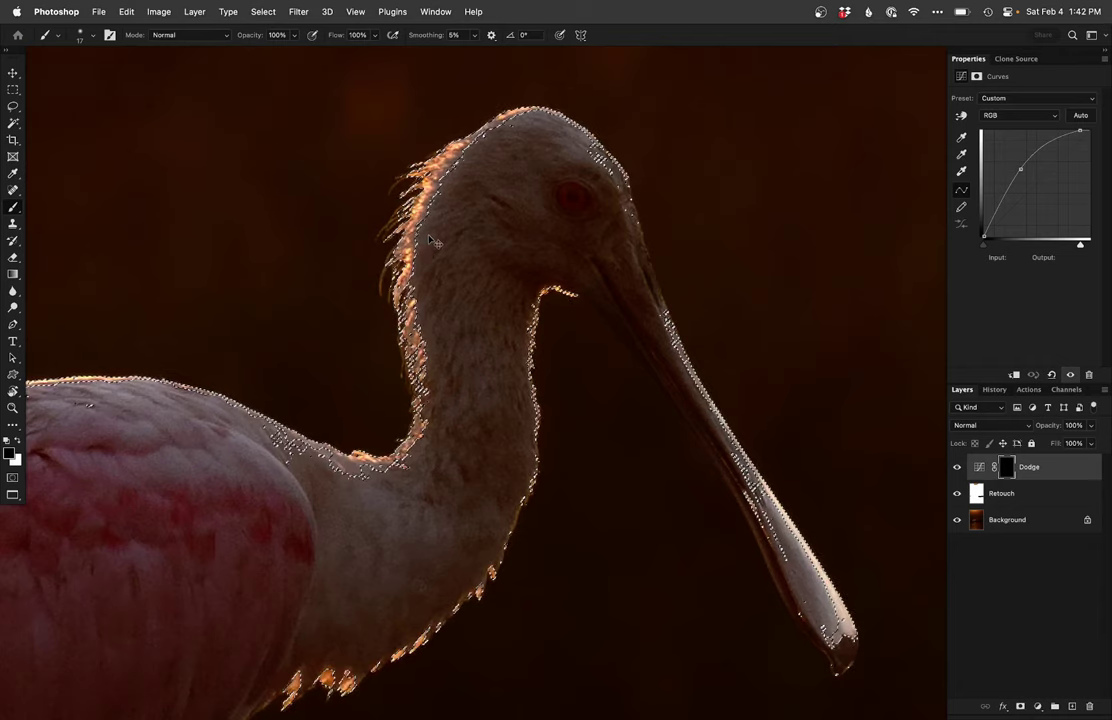
Step: Paint white on the Dodge mask through the selection along the head, nape, back, tail and underside feathers with a size 92 brush
key("x")
mouse_move(448, 116)
left_mouse_down()
mouse_move(412, 141)
mouse_move(530, 82)
mouse_move(376, 208)
mouse_move(385, 465)
mouse_move(350, 462)
left_mouse_up()
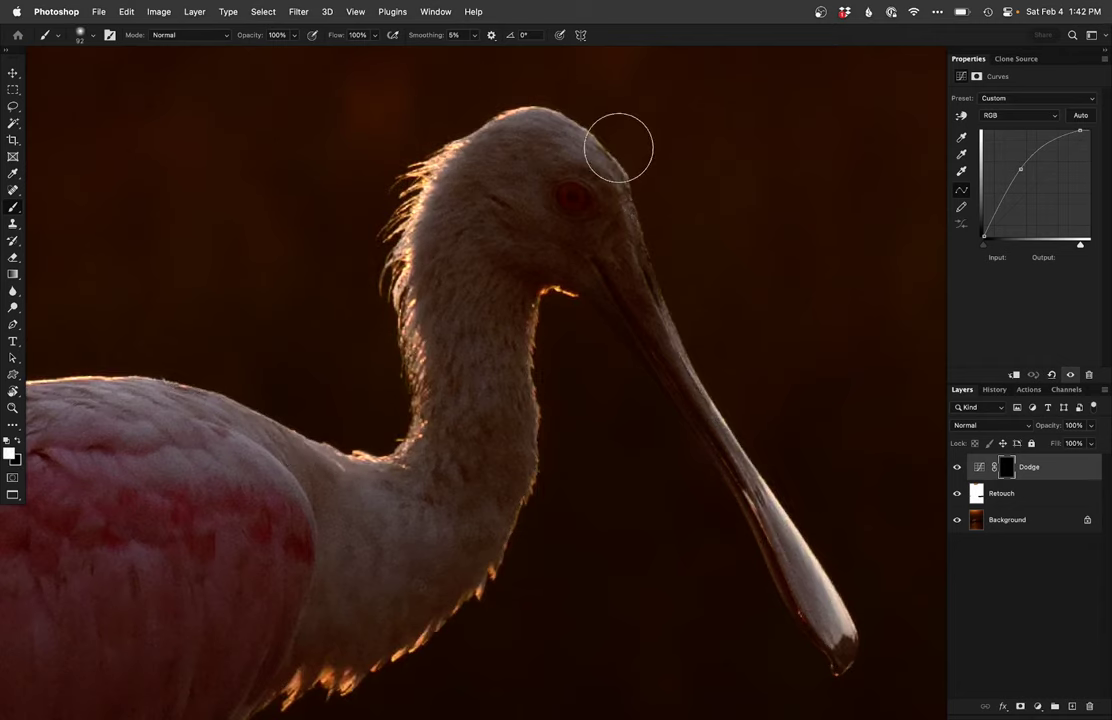
scroll(565, 312, "down", 5)
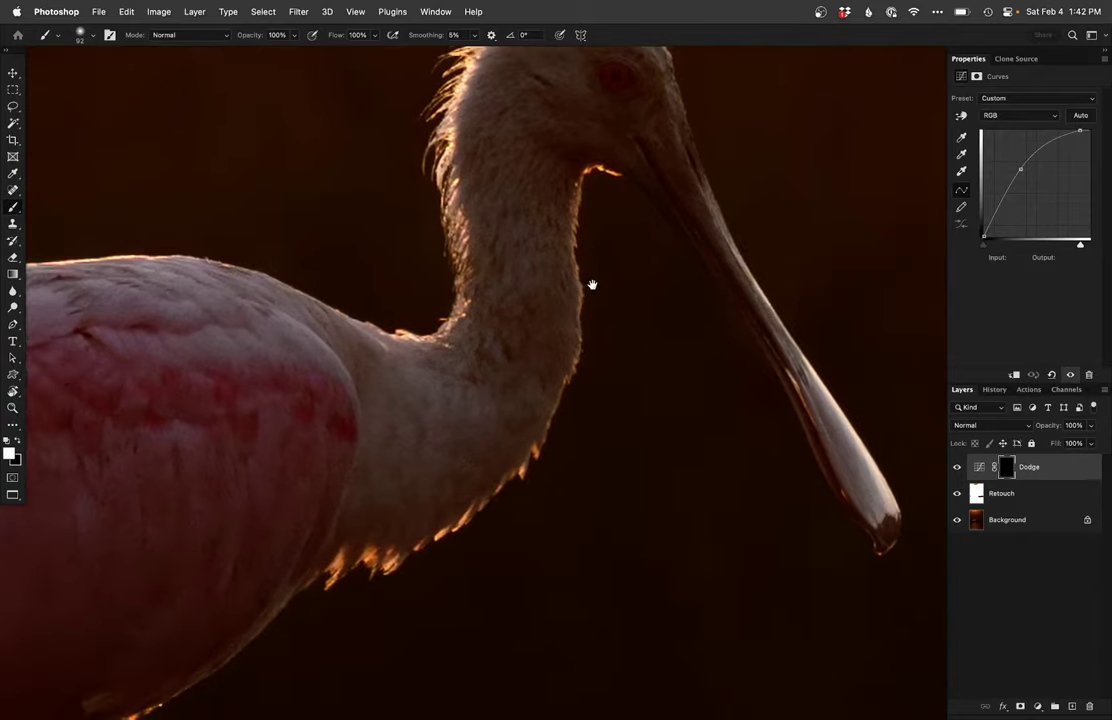
left_click_drag(248, 469, 700, 409)
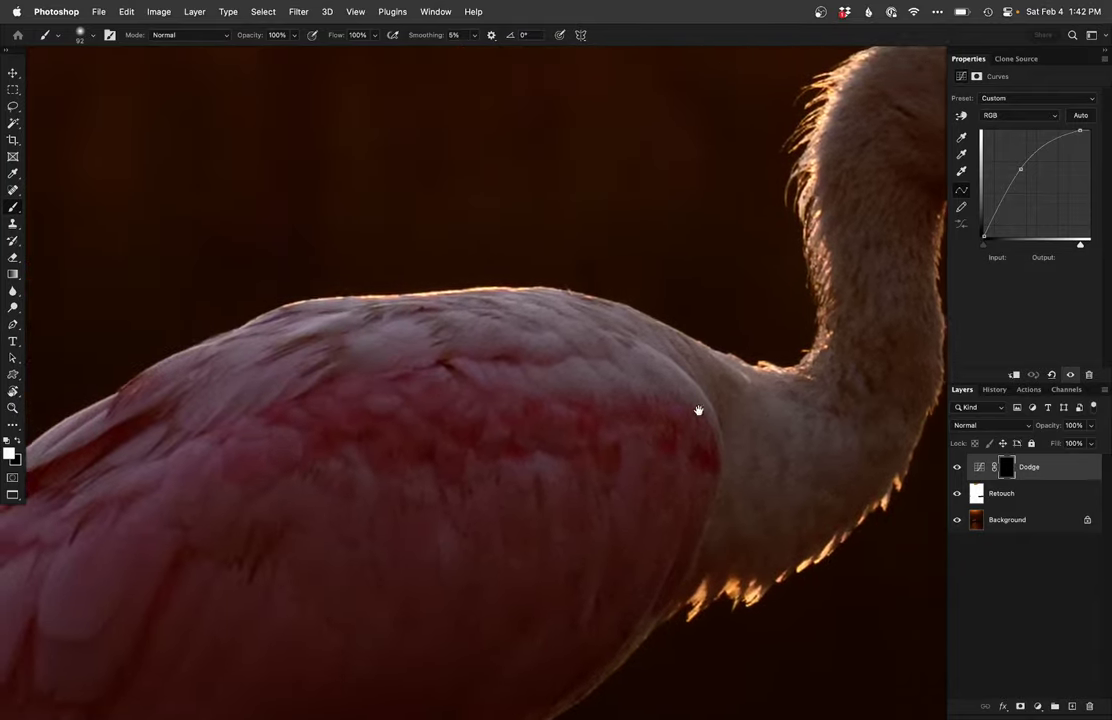
left_click_drag(112, 341, 576, 223)
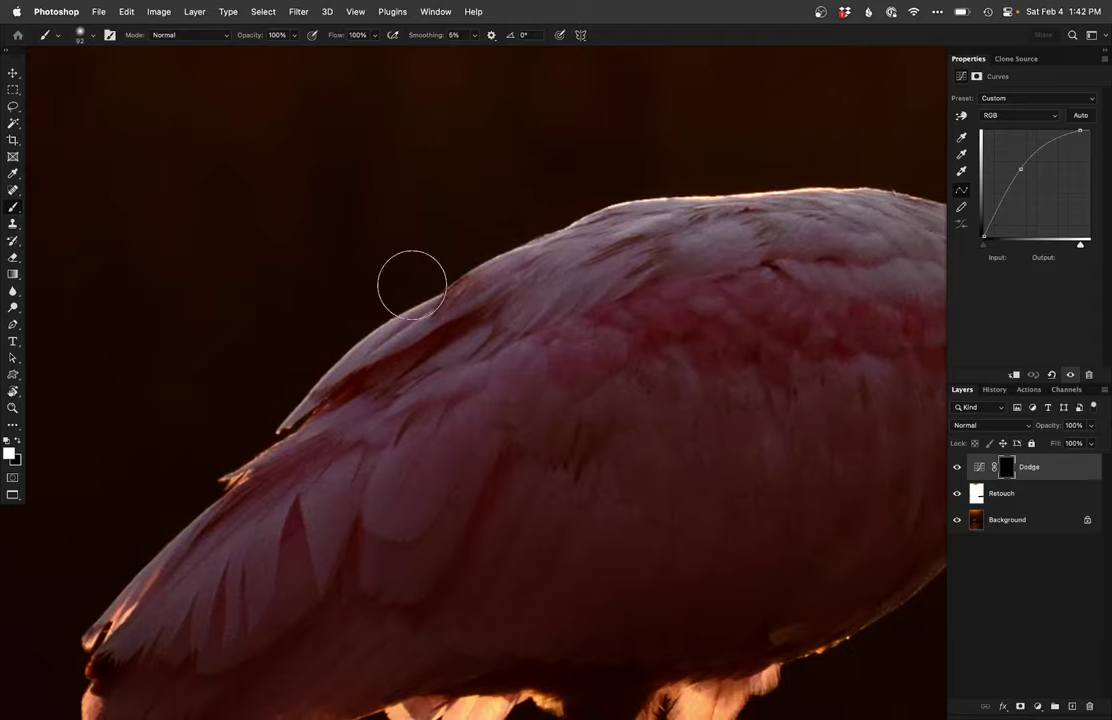
mouse_move(195, 429)
left_mouse_down()
mouse_move(191, 407)
mouse_move(283, 172)
mouse_move(241, 494)
mouse_move(655, 417)
mouse_move(530, 462)
left_mouse_up()
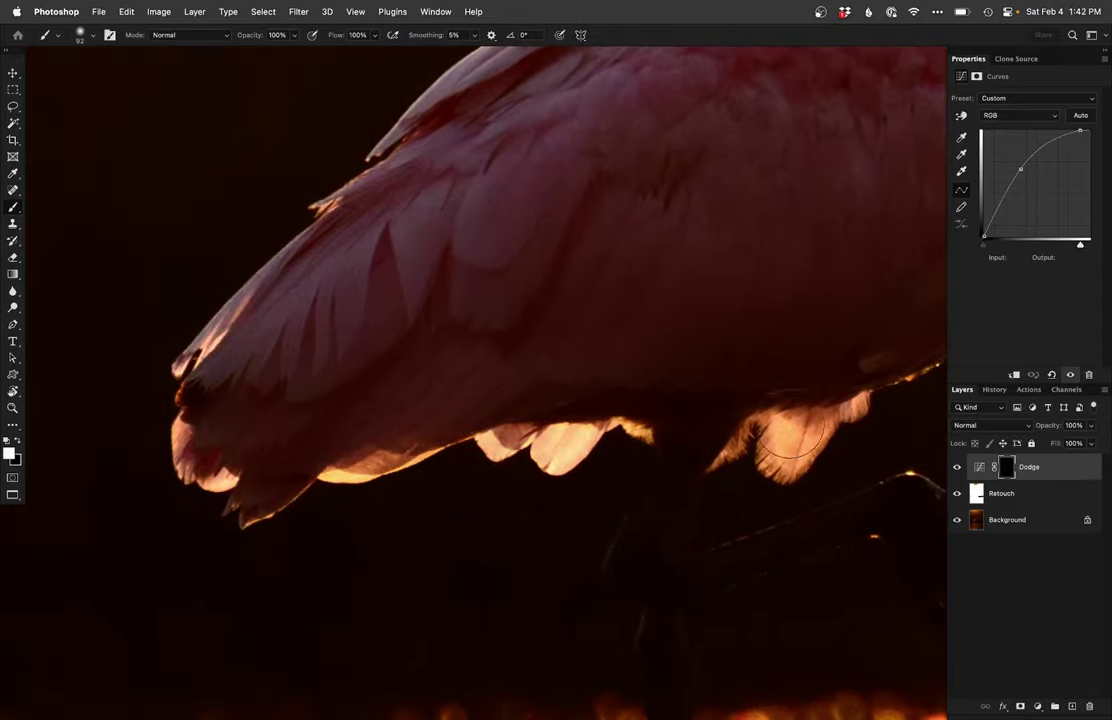
left_click_drag(635, 458, 377, 459)
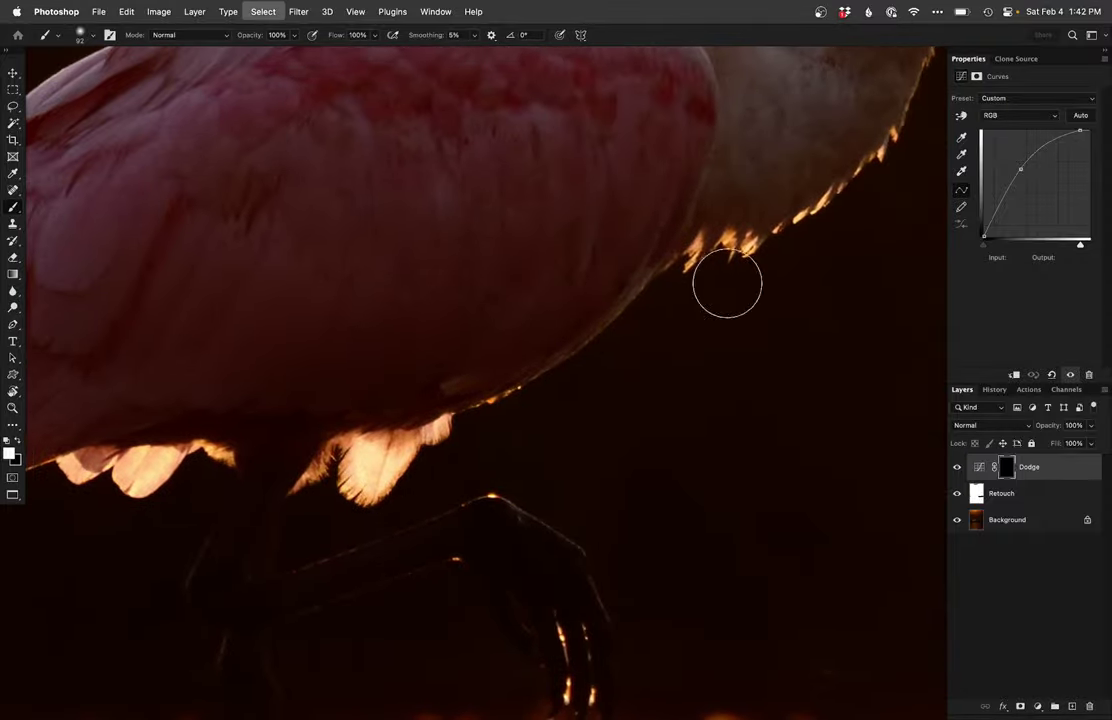
Step: Brighten the thin rim-light line along the chest and front of the neck on the Dodge mask with a 3 to 6 pixel brush
mouse_move(725, 283)
left_mouse_down()
mouse_move(479, 355)
mouse_move(484, 328)
mouse_move(407, 335)
mouse_move(451, 316)
left_mouse_up()
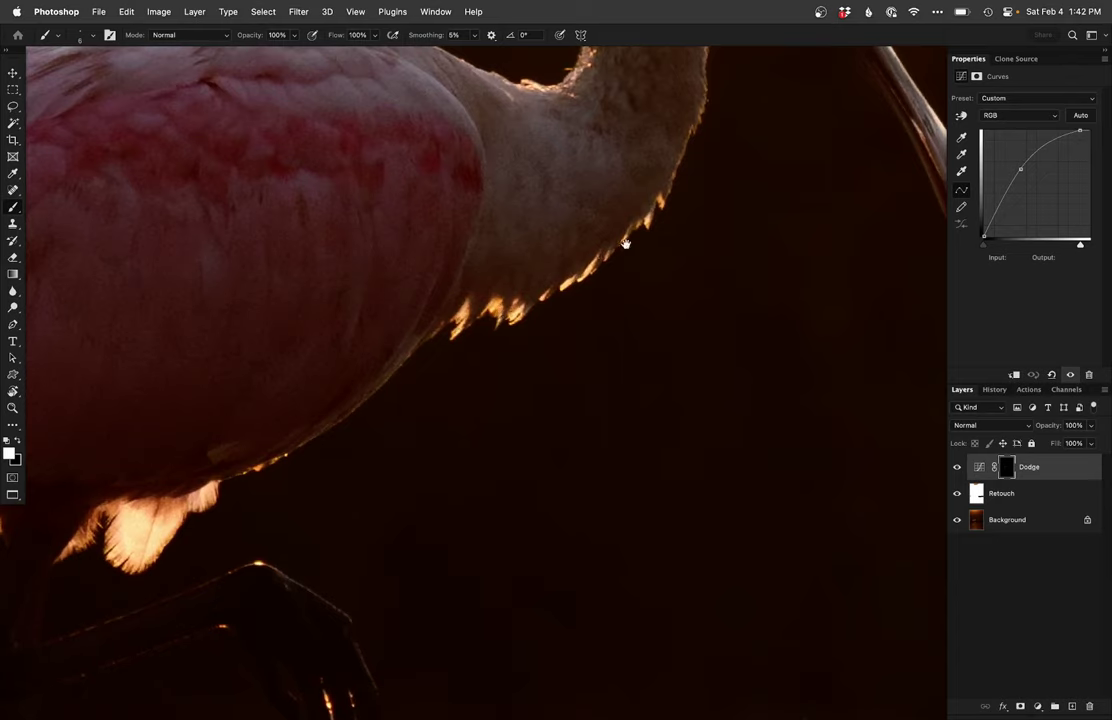
left_click_drag(625, 243, 470, 418)
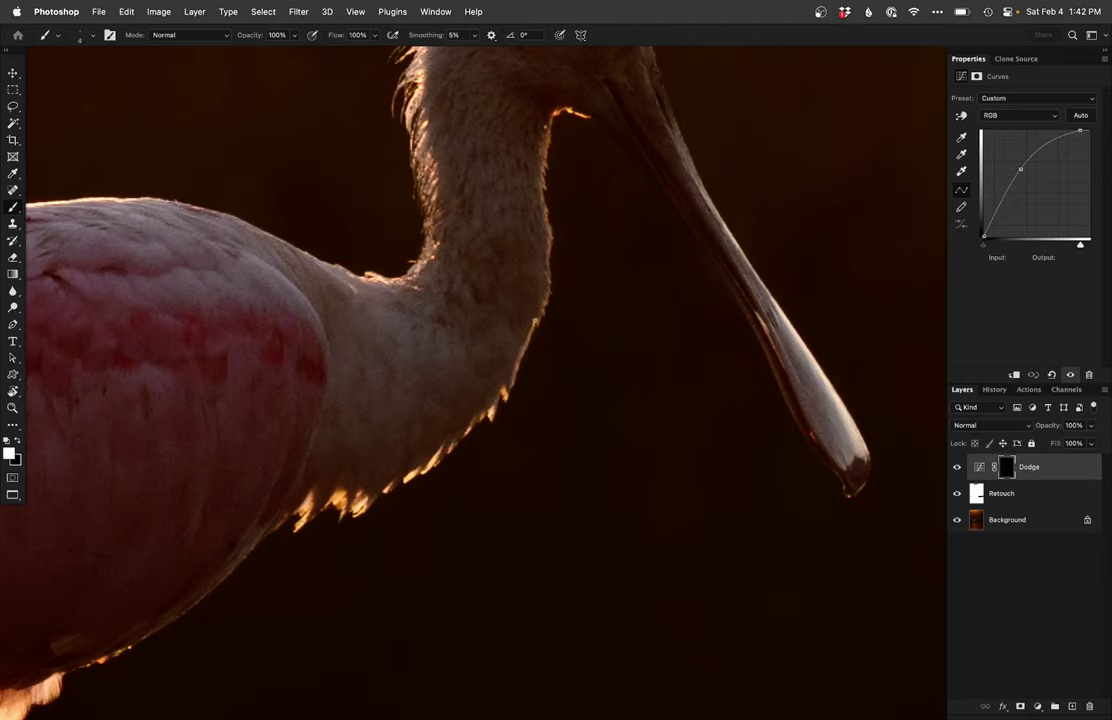
left_click_drag(548, 287, 527, 363)
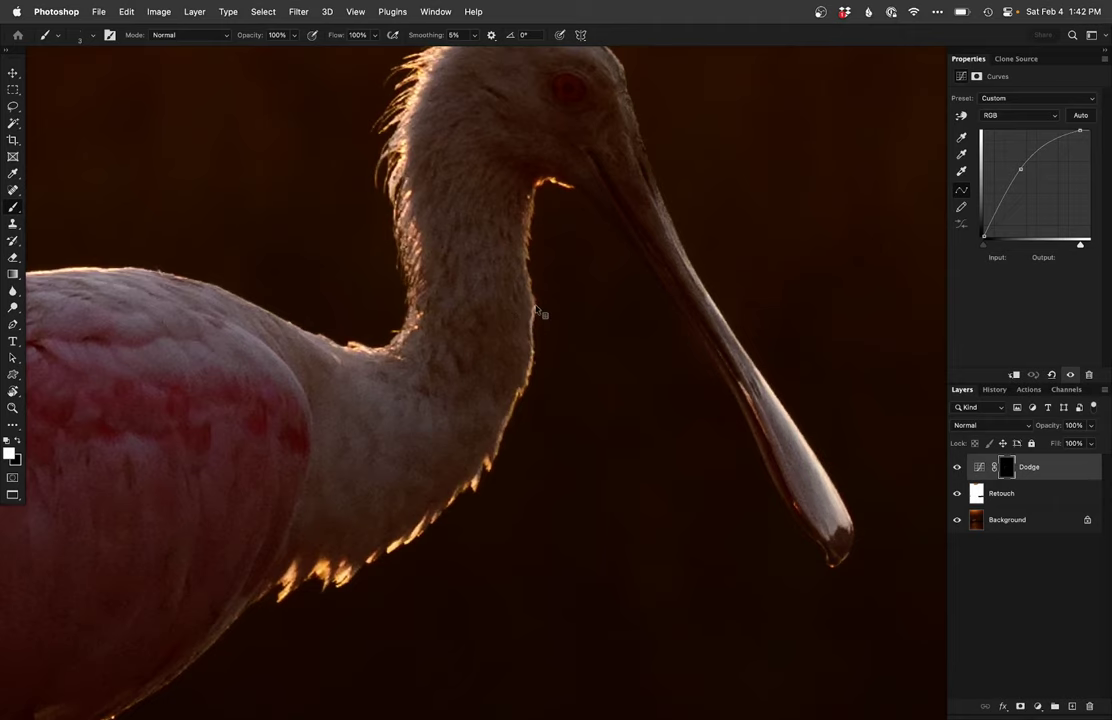
right_click(537, 311)
key("Escape")
left_click_drag(524, 298, 509, 380)
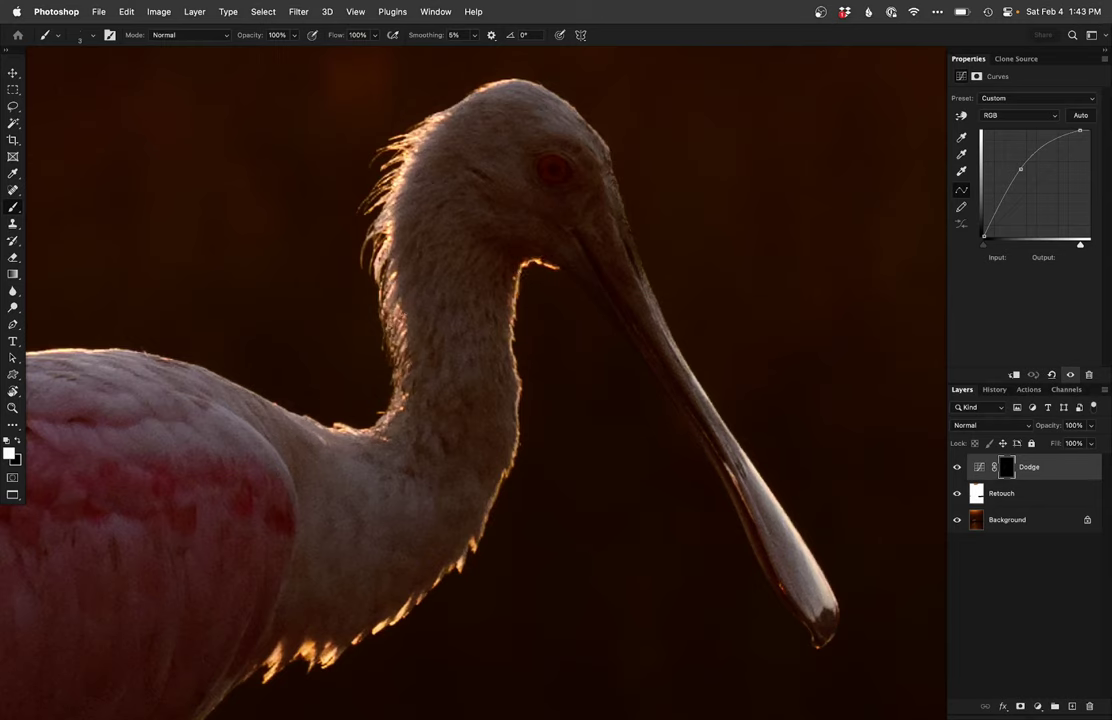
Step: Examine the dodged eye and rim light on the head and neck, up close and across the whole image
left_click_drag(555, 262, 415, 380)
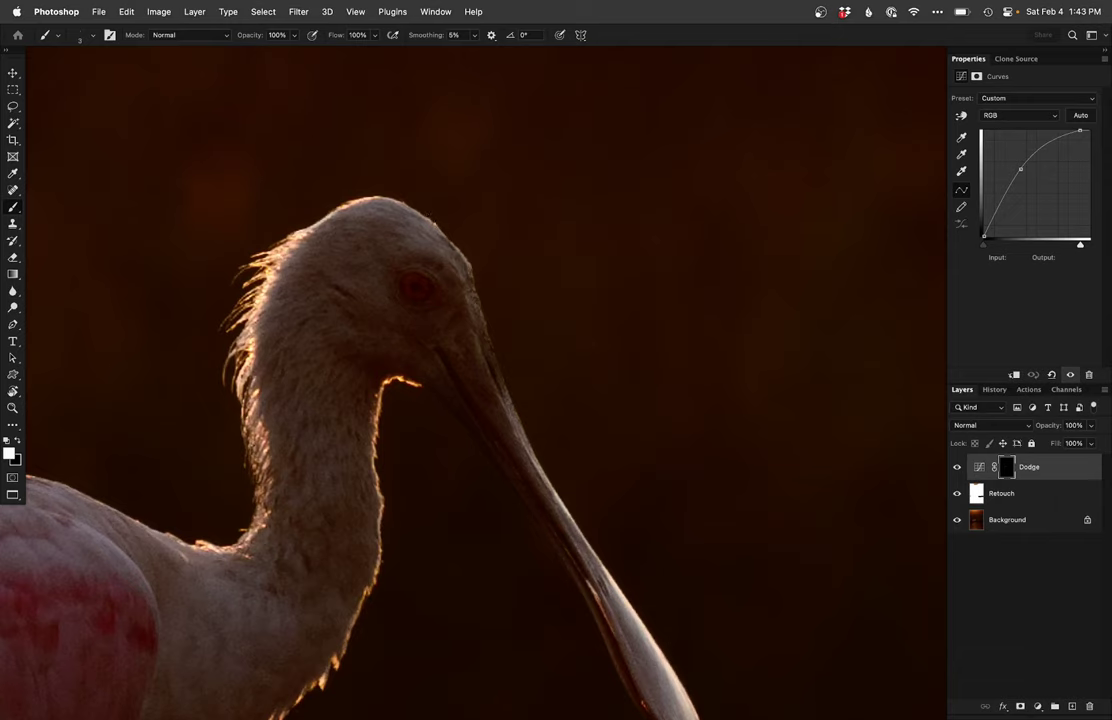
key("x")
key("x")
key("x")
left_click_drag(541, 397, 420, 168)
left_click_drag(382, 283, 353, 248)
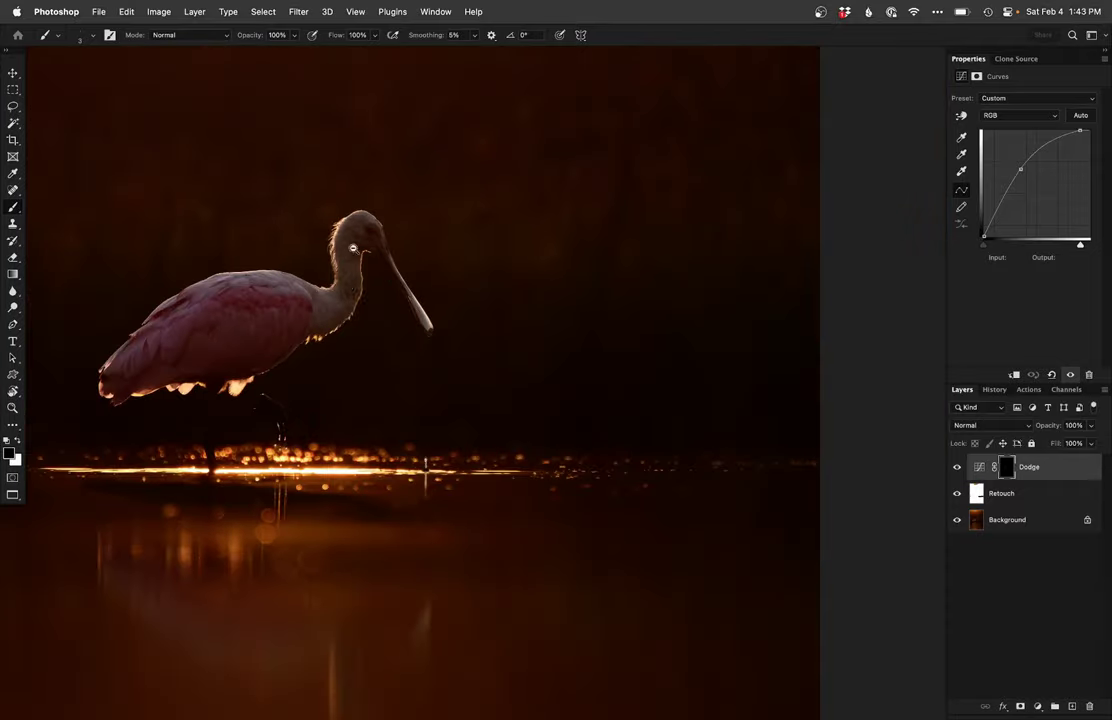
scroll(533, 345, "down", 5)
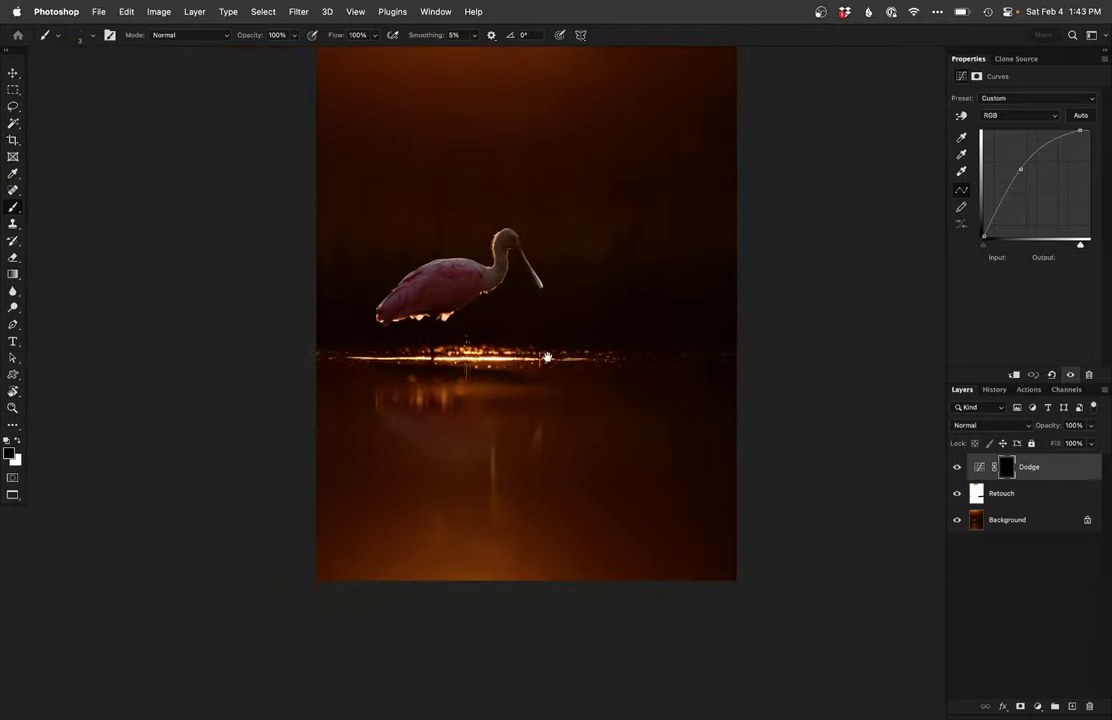
left_click_drag(547, 357, 534, 446)
Step: Add a Curves adjustment layer that maps input 144 to output 178 in RGB, and invert its mask to black
key("super+shift+m")
key("Return")
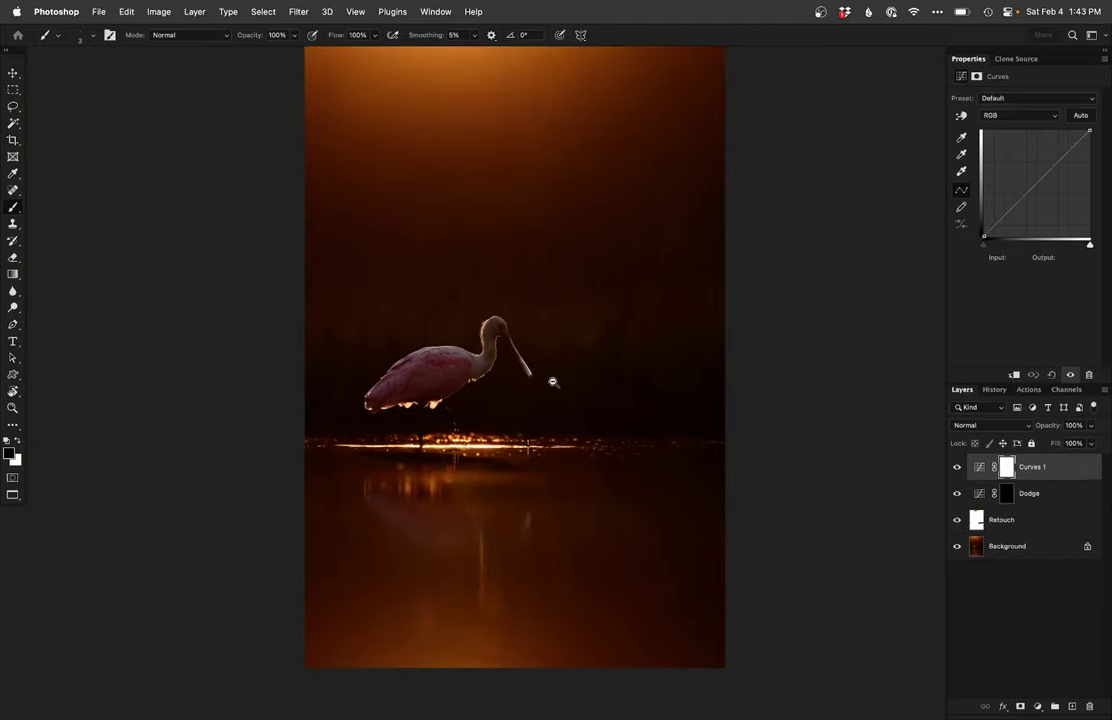
scroll(552, 381, "down", 1)
left_click_drag(1047, 173, 1046, 157)
key("super+i")
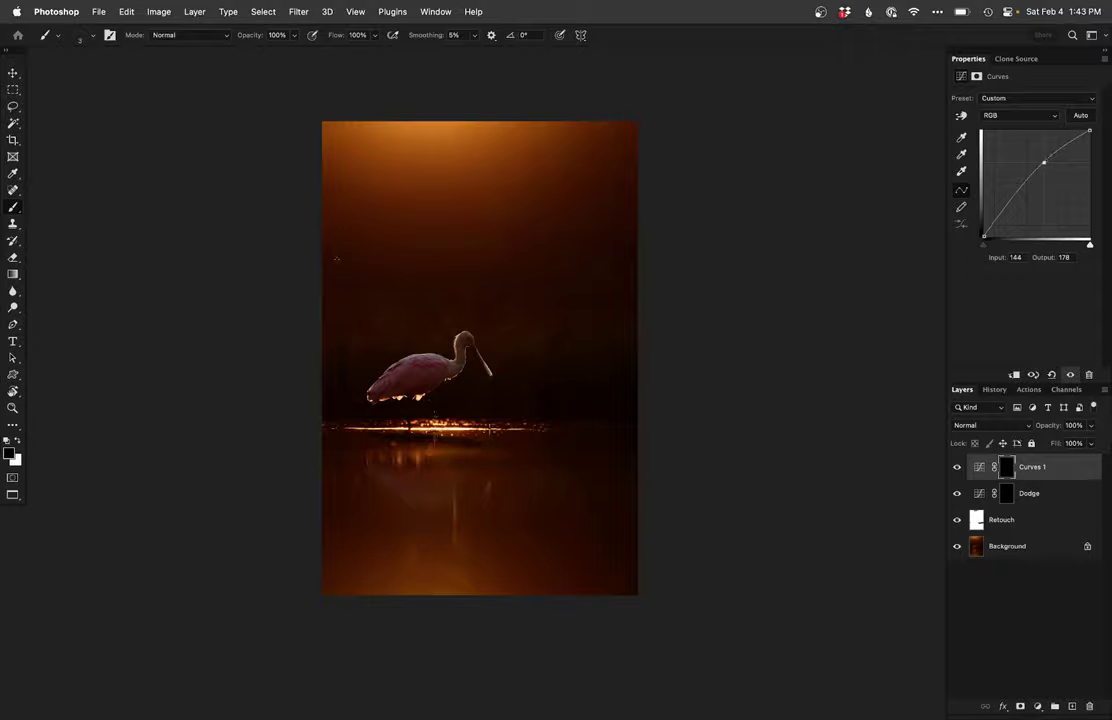
Step: Paint white on the Curves 1 mask over the glow at the photo's upper and lower edges with a size 2740 brush
left_click_drag(337, 259, 508, 242, "ctrl+alt")
key("x")
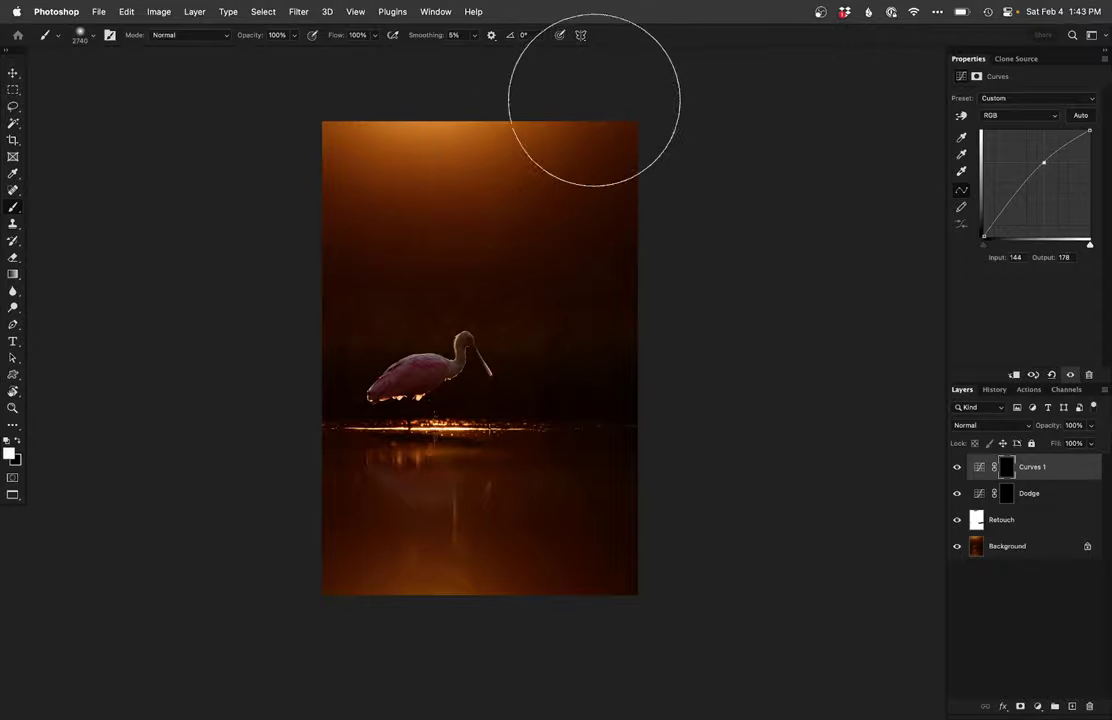
mouse_move(594, 100)
left_mouse_down()
mouse_move(549, 123)
mouse_move(181, 112)
left_mouse_up()
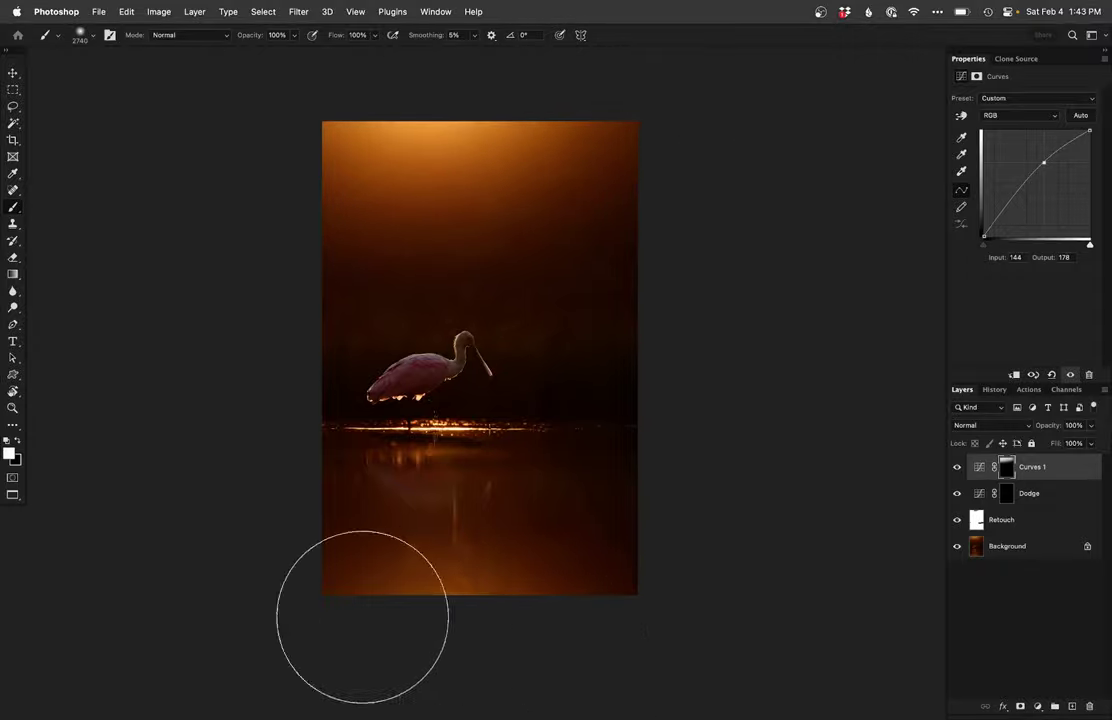
mouse_move(578, 472)
left_mouse_down("ctrl+alt")
mouse_move(442, 464)
mouse_move(509, 437)
mouse_move(440, 459)
left_mouse_up("ctrl+alt")
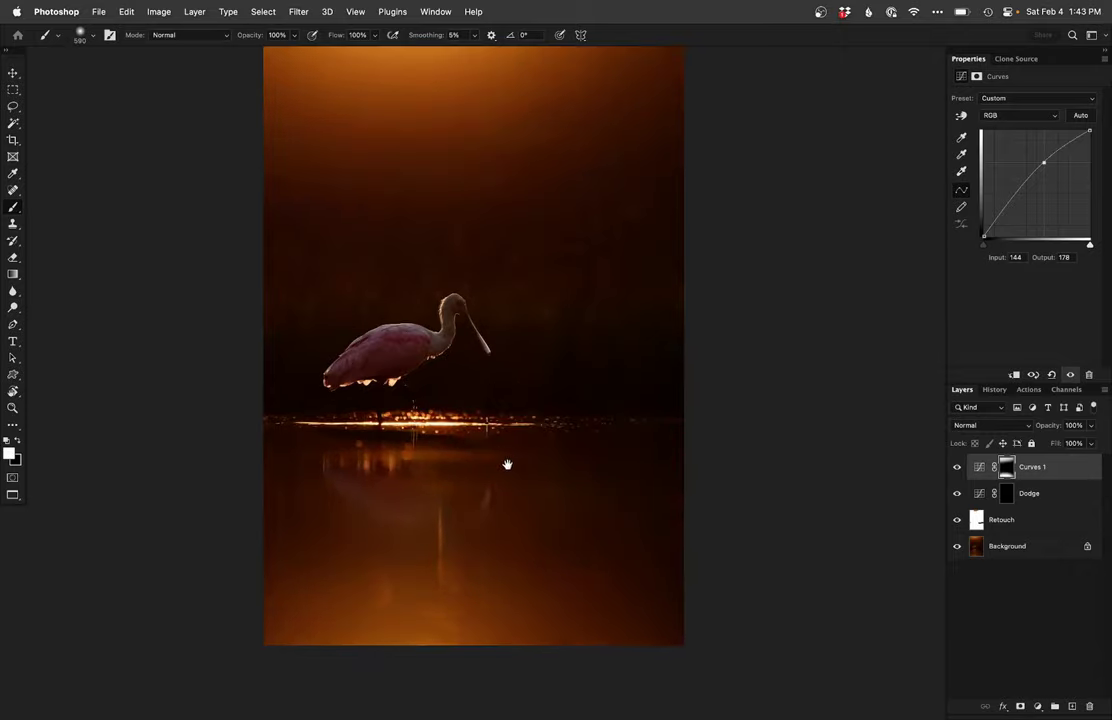
mouse_move(507, 464)
left_mouse_down()
mouse_move(524, 447)
mouse_move(505, 459)
mouse_move(521, 449)
mouse_move(511, 434)
left_mouse_up()
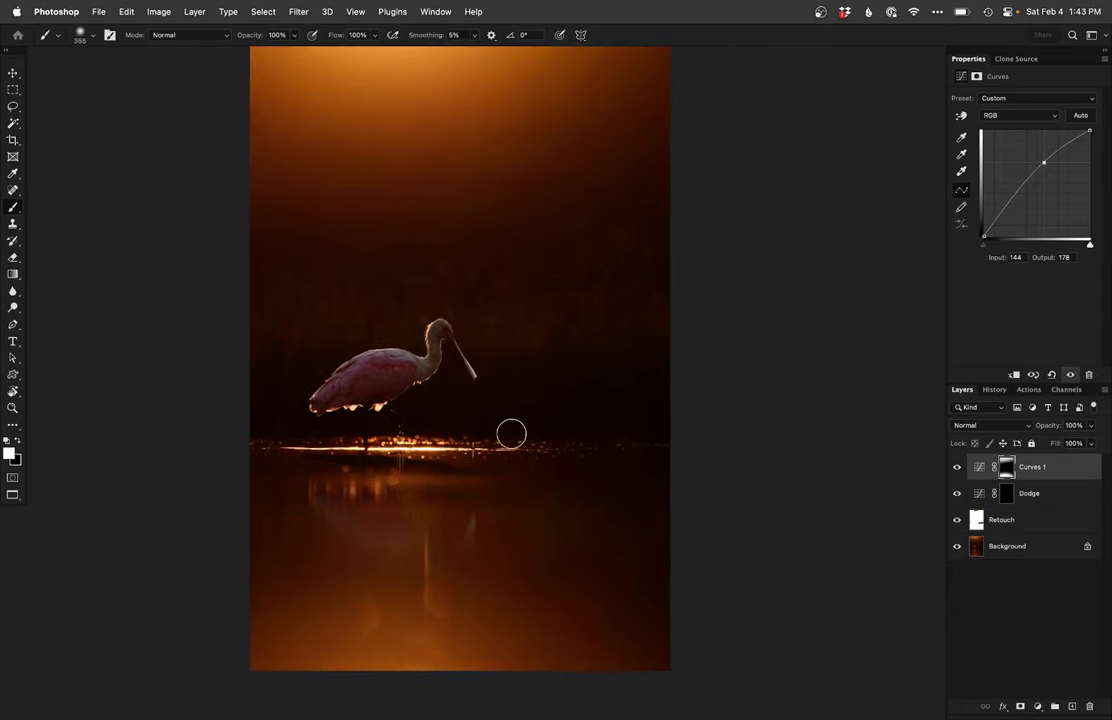
Step: Compare the photo with and without all layers above the Background by toggling their visibility, leaving every layer visible
left_click(957, 548, "alt")
left_click(957, 548, "alt")
left_click(958, 547, "alt")
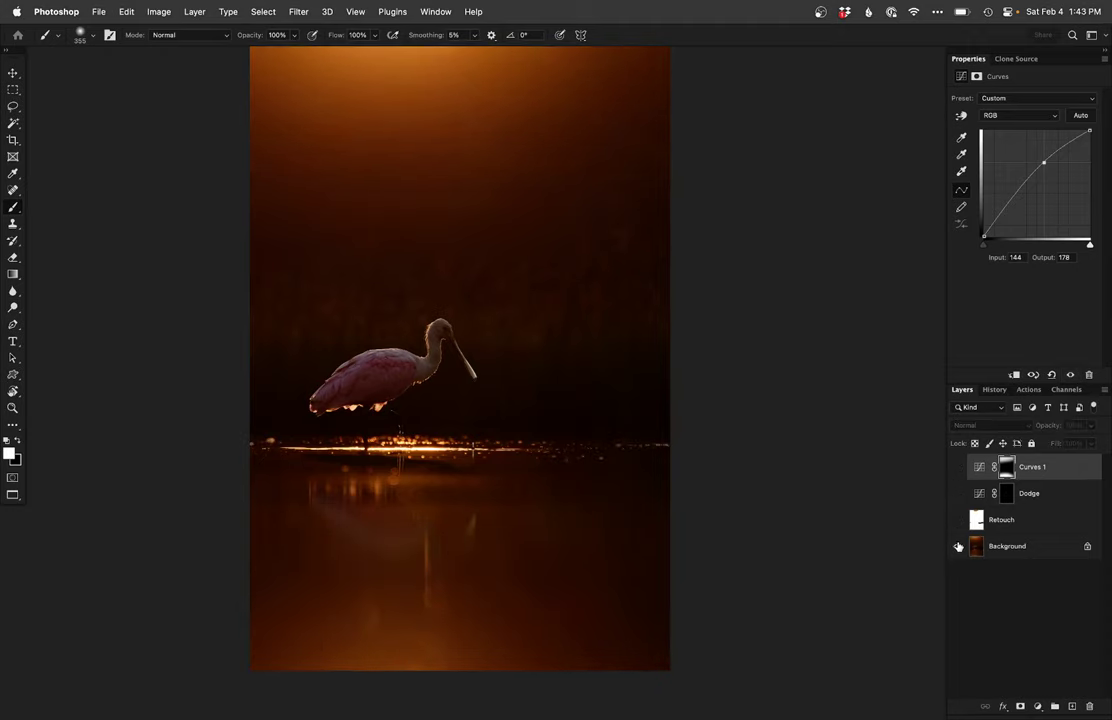
left_click(958, 547, "alt")
Step: Add another Curves layer with RGB input 163 at output 193, darkened shadows and red input 173 at output 176, with its mask inverted
key("super+m")
key("Return")
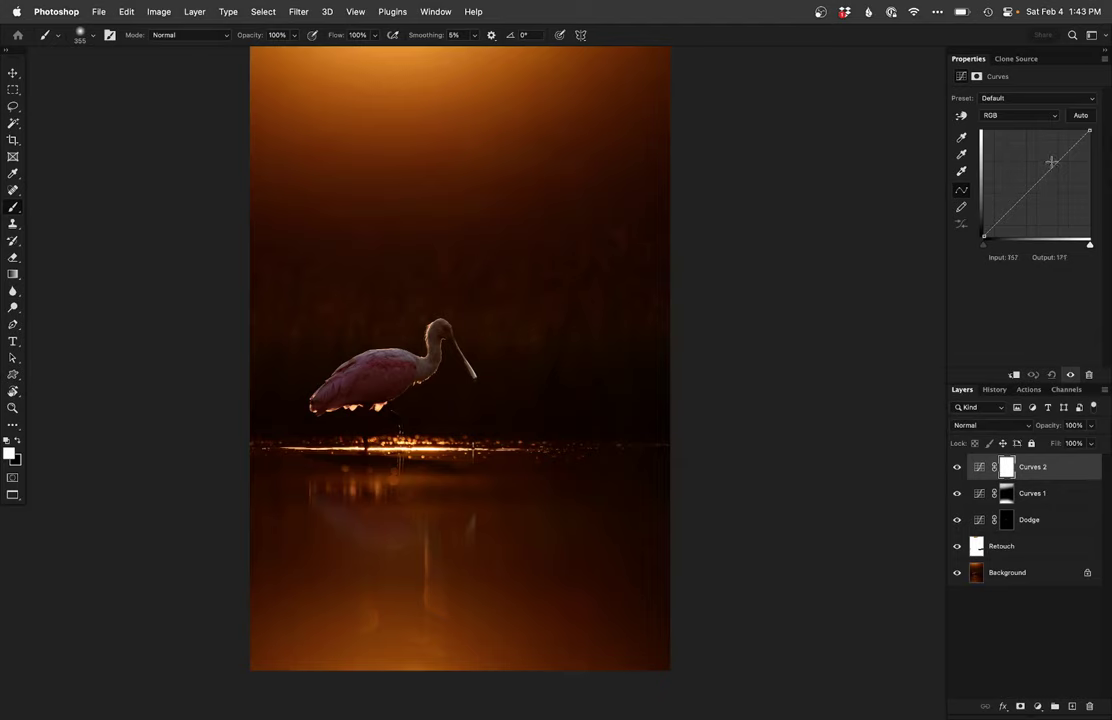
left_click_drag(1051, 161, 1051, 157)
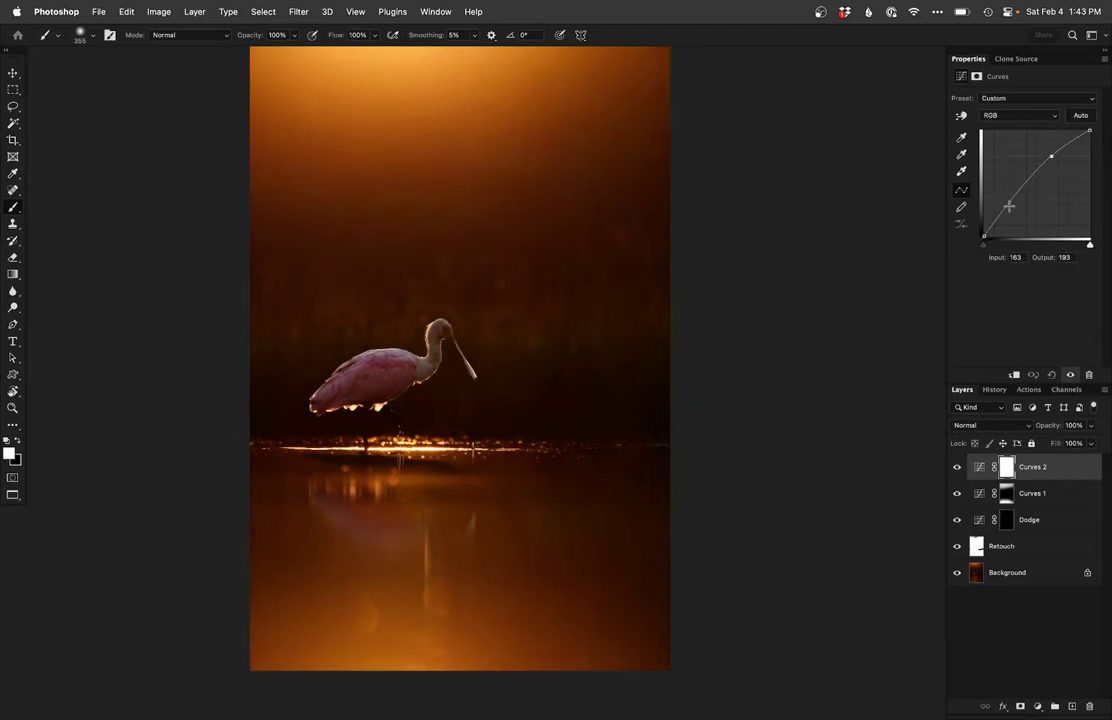
left_click_drag(1009, 206, 1010, 208)
key("alt+3")
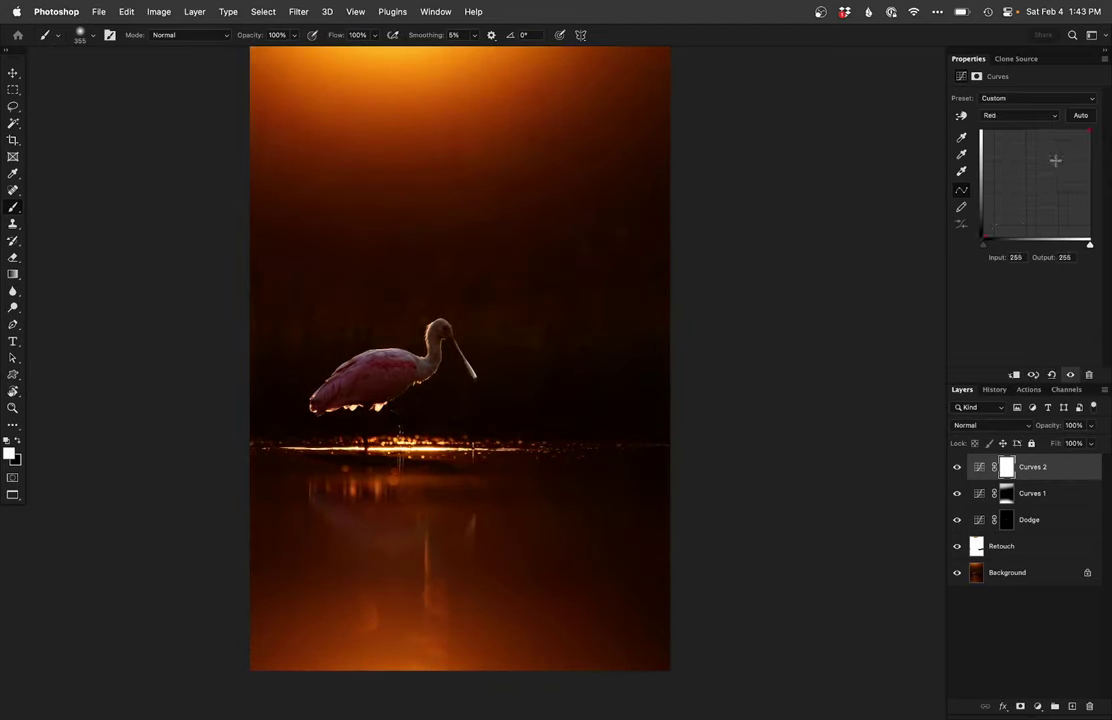
key("super+i")
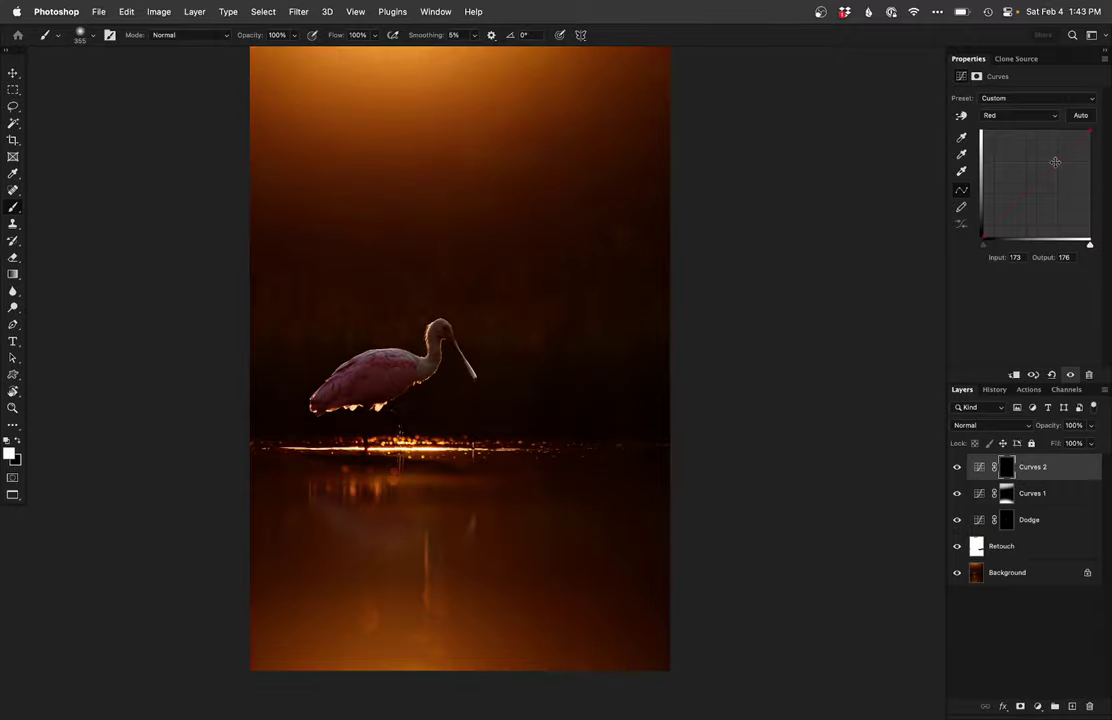
Step: Paint white on the Curves 2 mask over the spoonbill's pink body with a soft brush of about size 108
left_click(382, 401, "super")
left_click(382, 401, "super")
mouse_move(412, 353)
left_mouse_down()
mouse_move(340, 372)
mouse_move(370, 350)
mouse_move(334, 350)
mouse_move(277, 383)
left_mouse_up()
left_click_drag(434, 338, 405, 338)
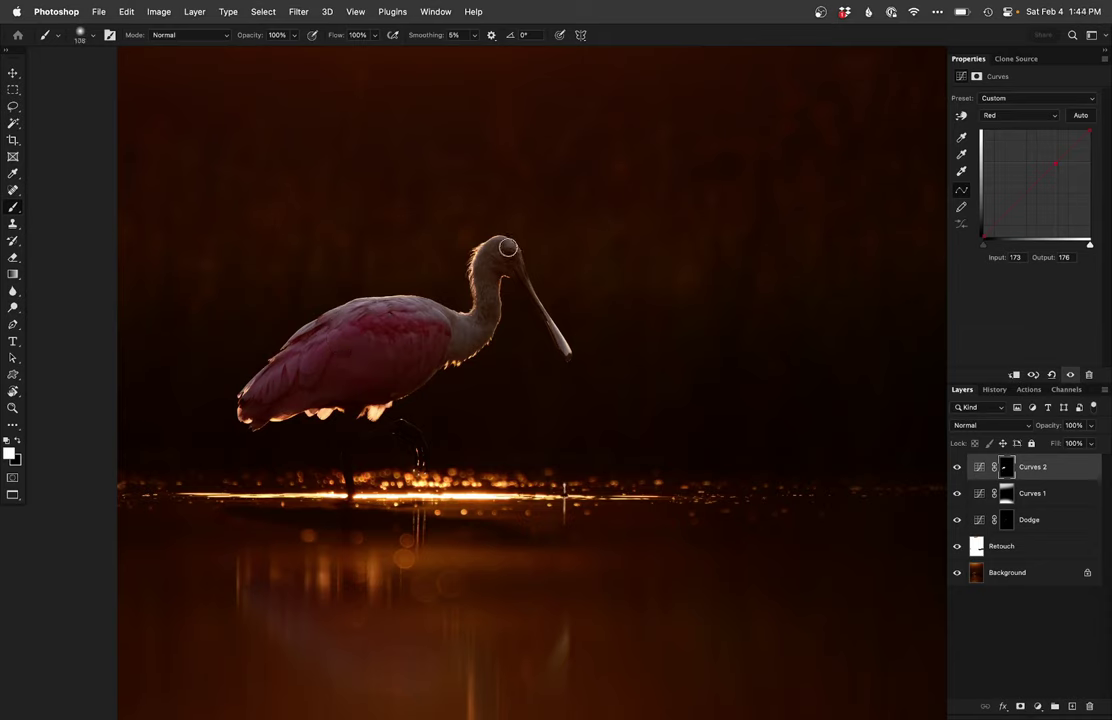
left_click_drag(364, 365, 352, 363)
left_click(352, 363, "alt+super")
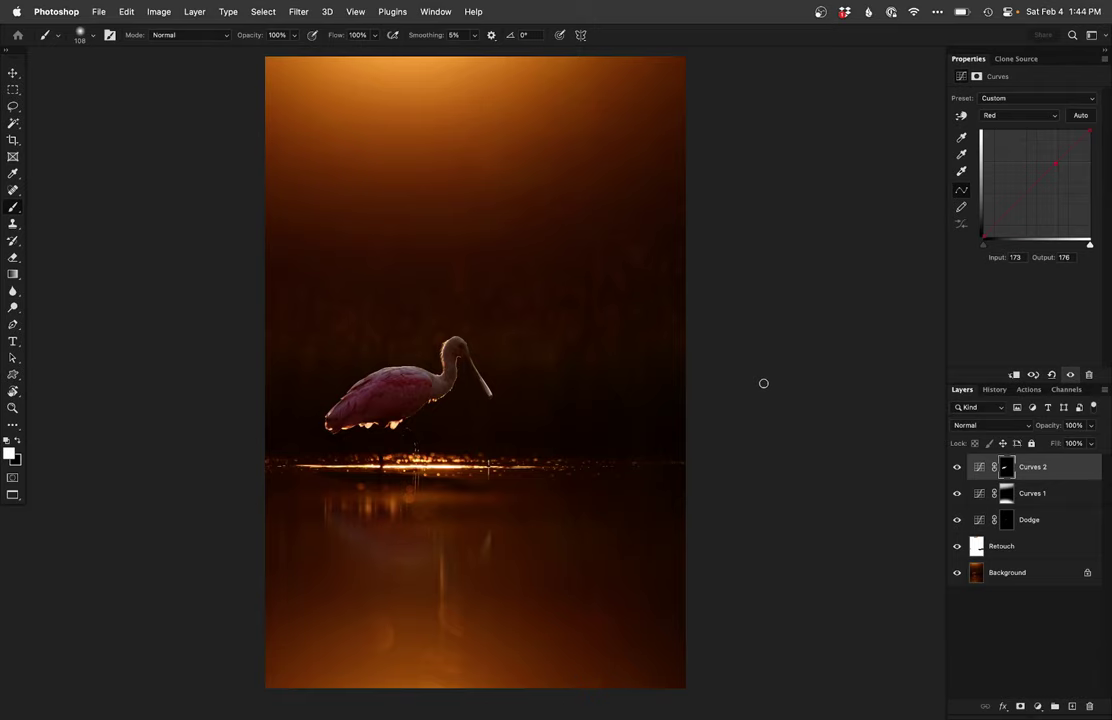
Step: Save and close _DS90160.psd, and switch to Lightroom Classic
key("super+s")
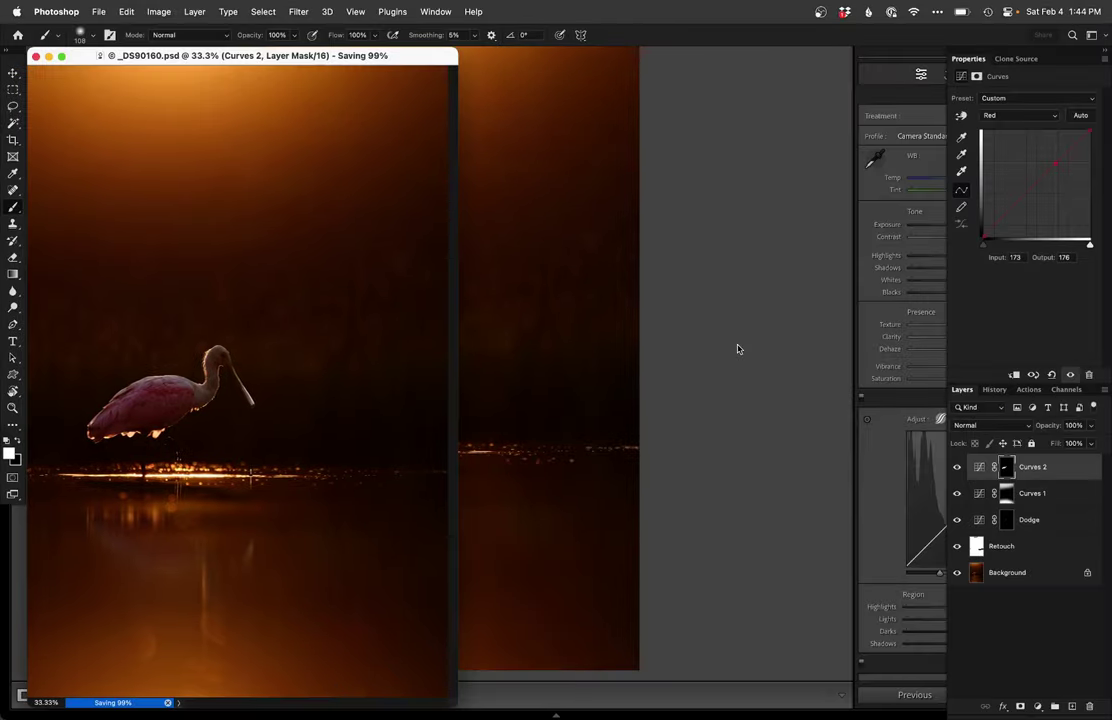
key("super+w")
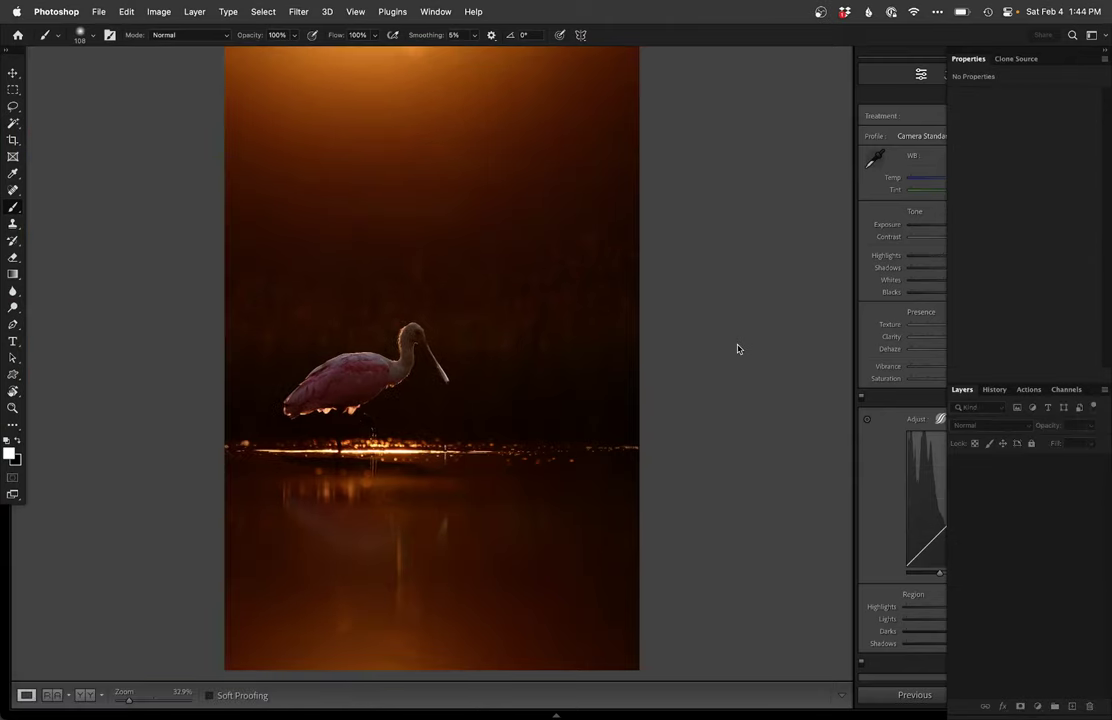
left_click(730, 380)
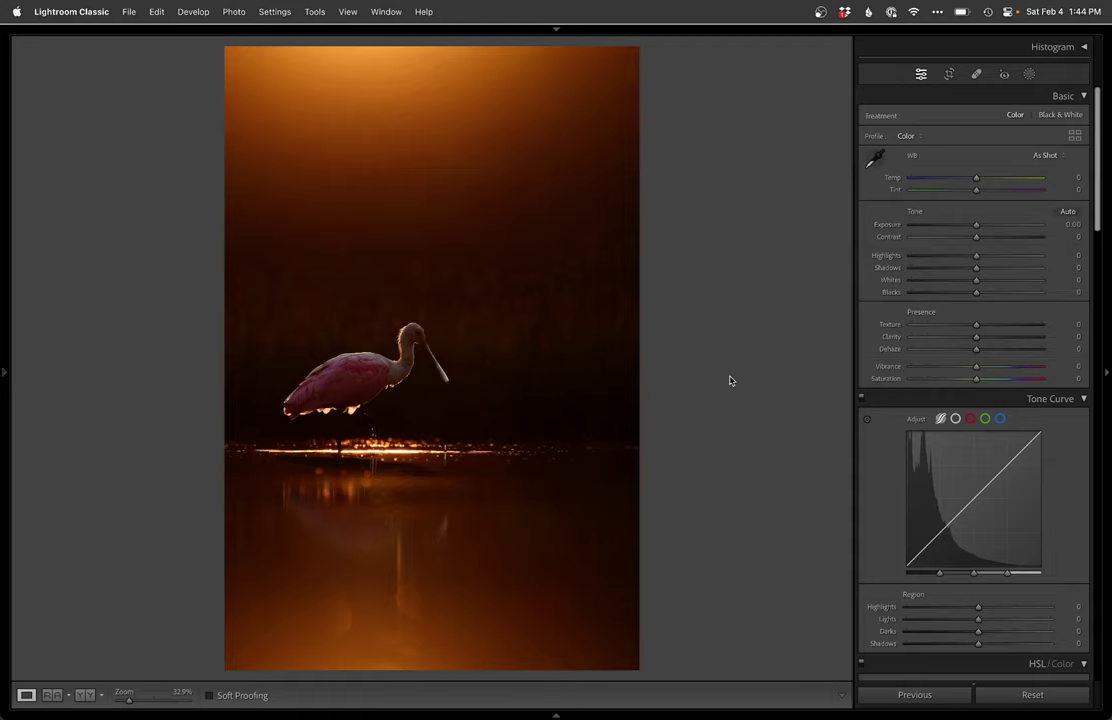
Step: Open the original _DS90160 NEF for developing and reset all of its edits
key("g")
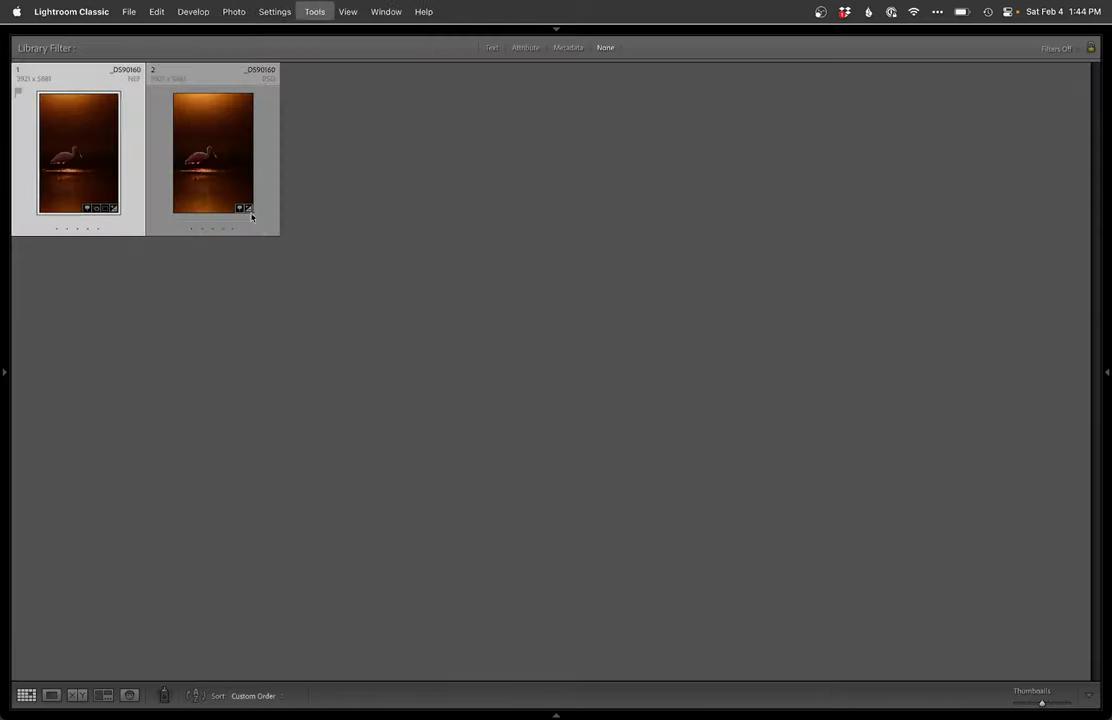
left_click(249, 209)
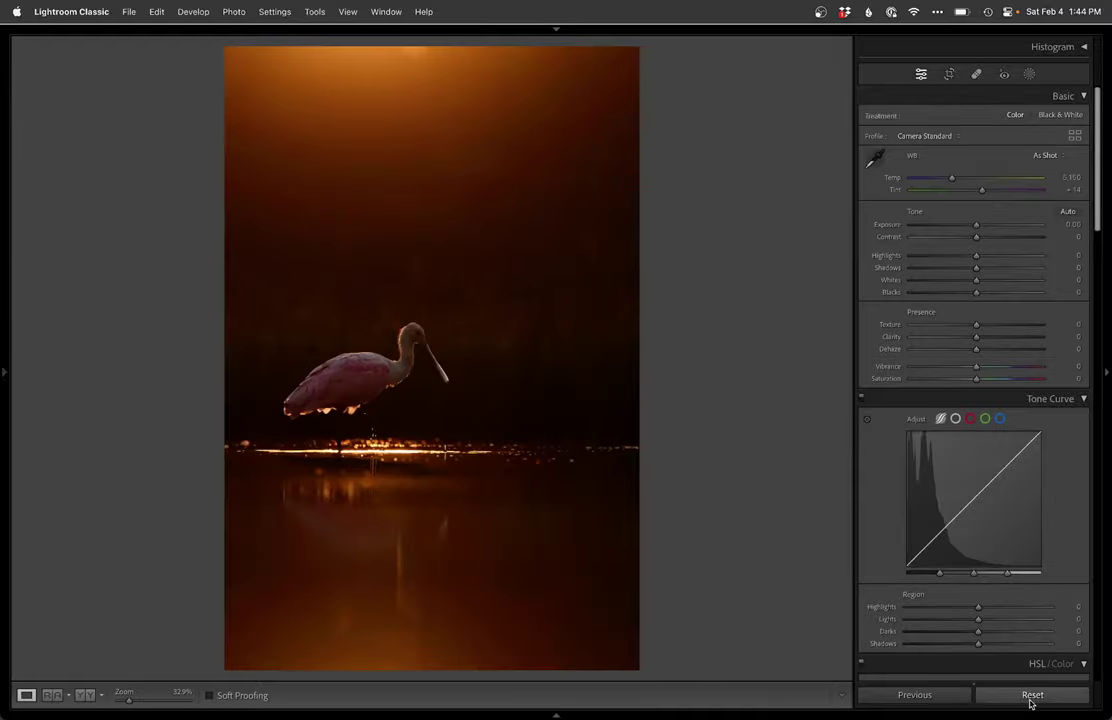
left_click(1031, 695)
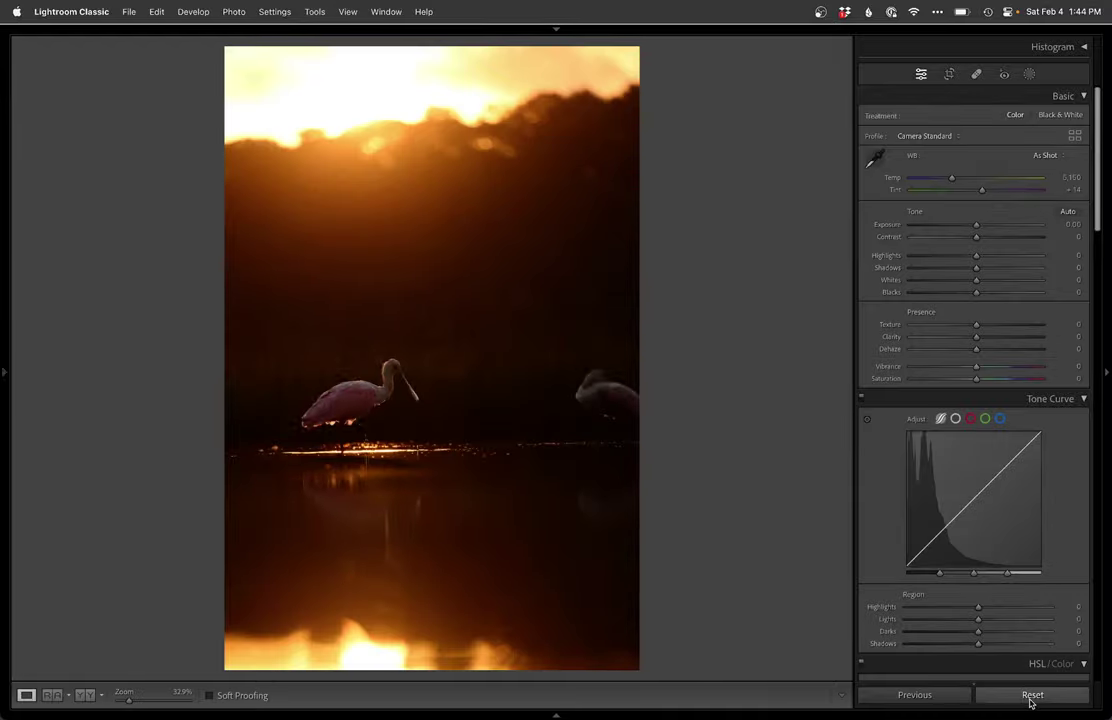
Step: Compare the unedited NEF and the finished PSD in Survey view, and check the NEF's shooting information in Loupe view
key("g")
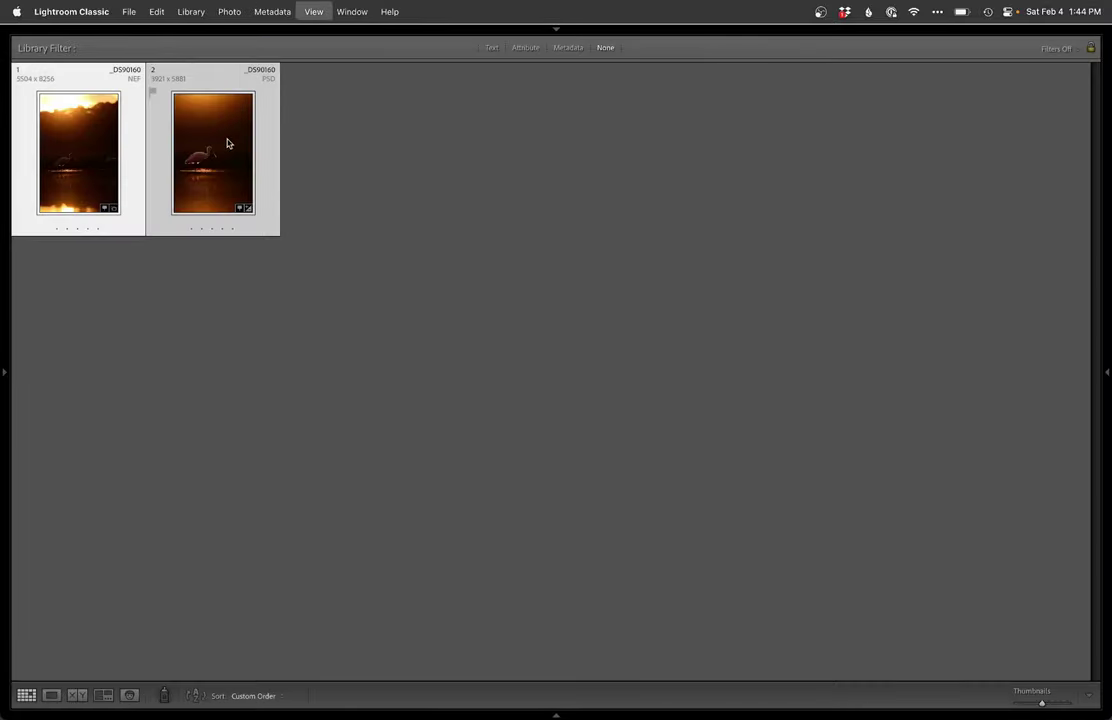
key("n")
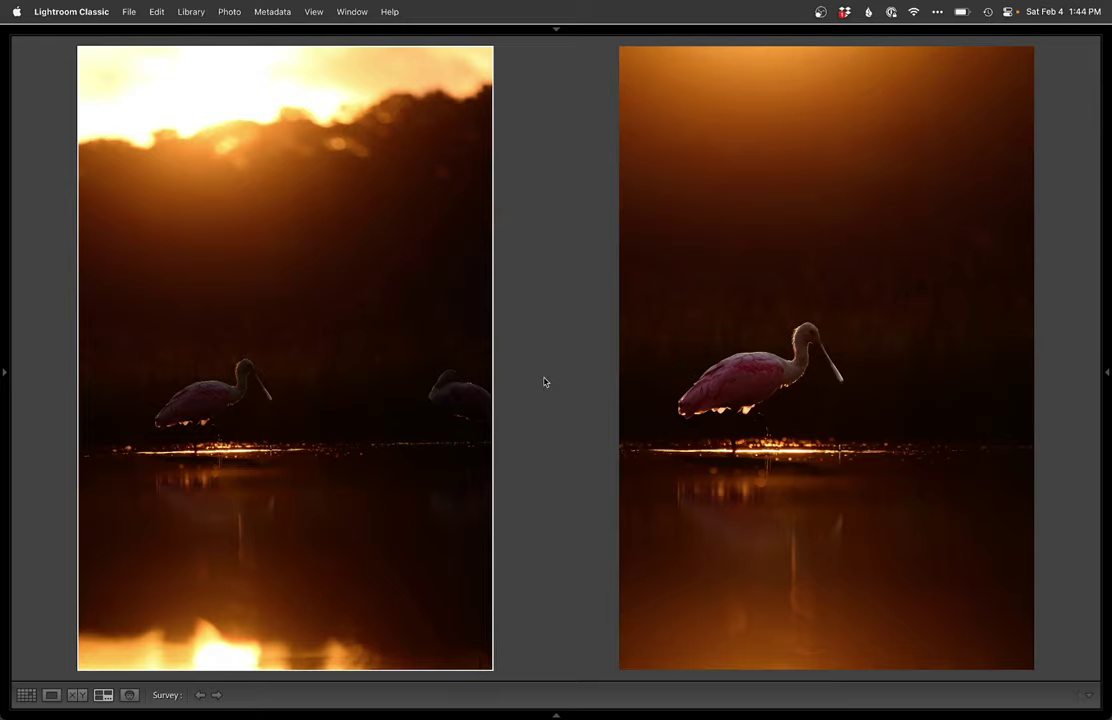
key("e")
key("i")
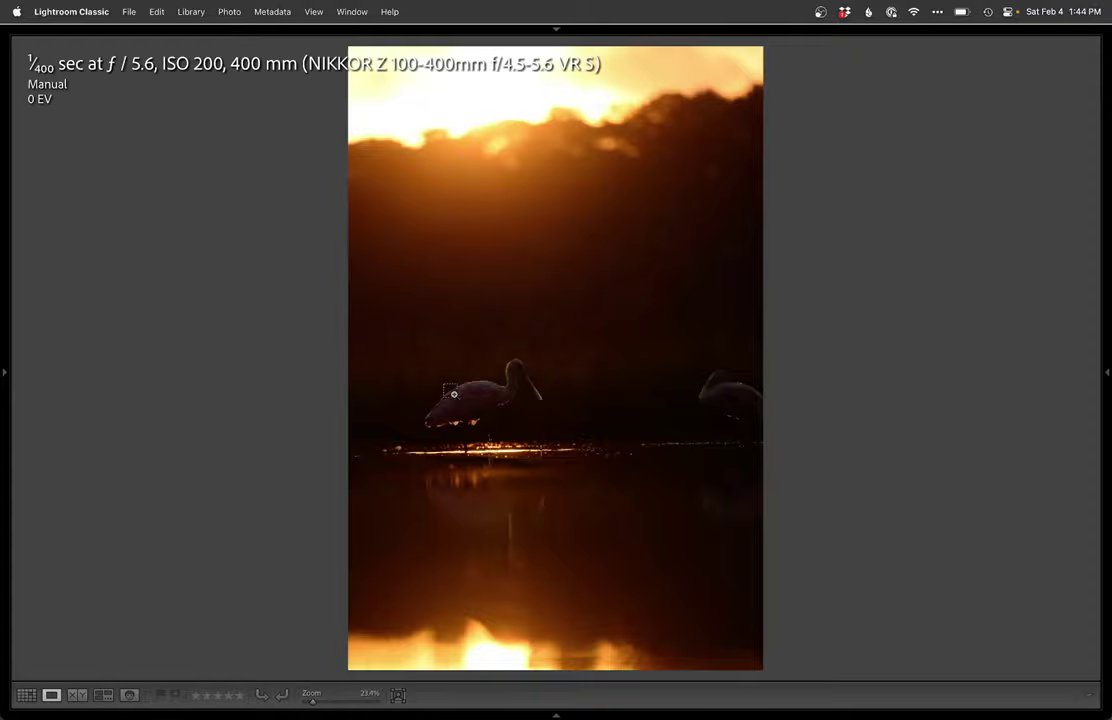
key("i")
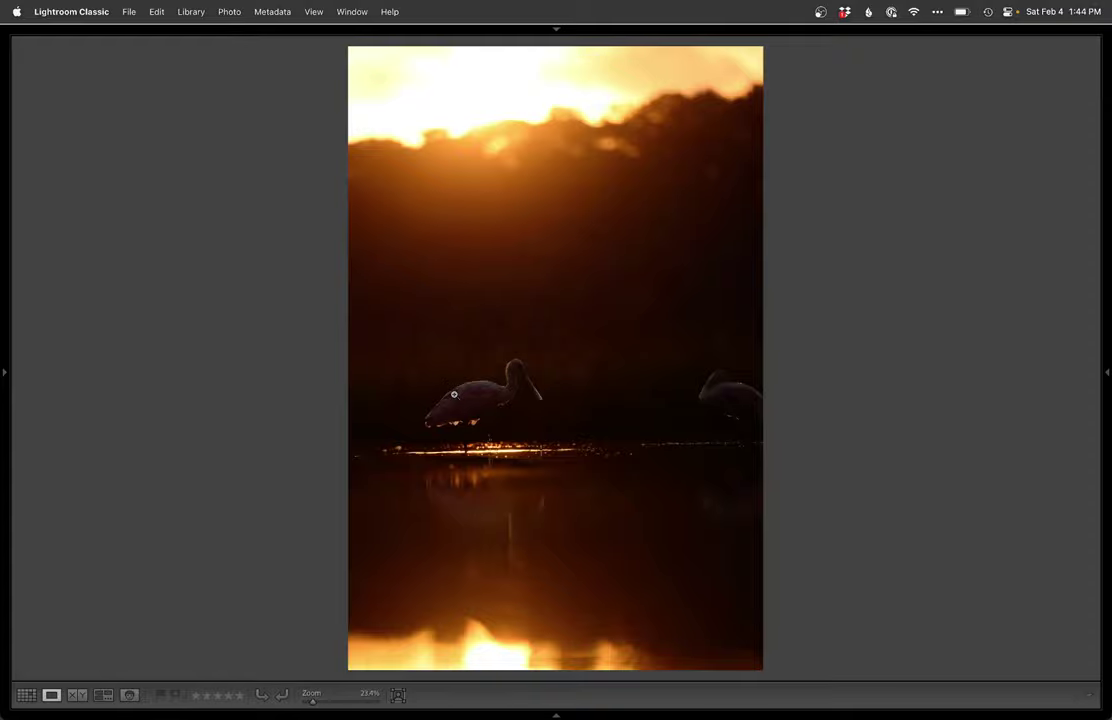
Step: Return to the side-by-side Survey comparison and show the edited PSD alone in Loupe view
key("n")
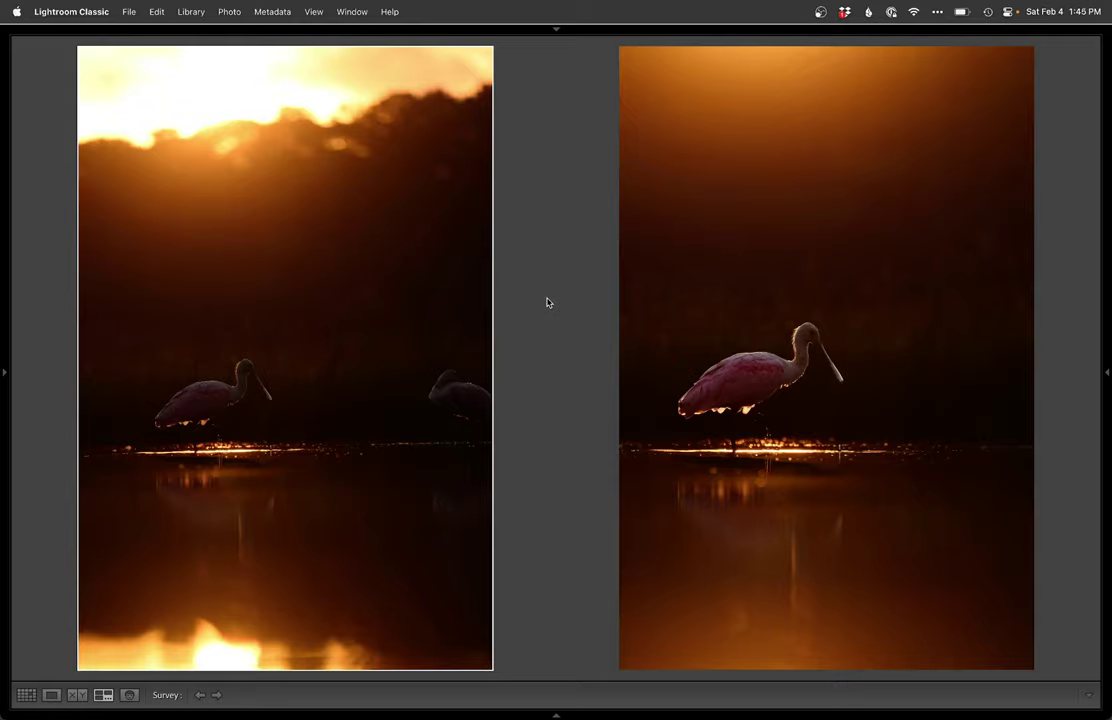
left_click(735, 313)
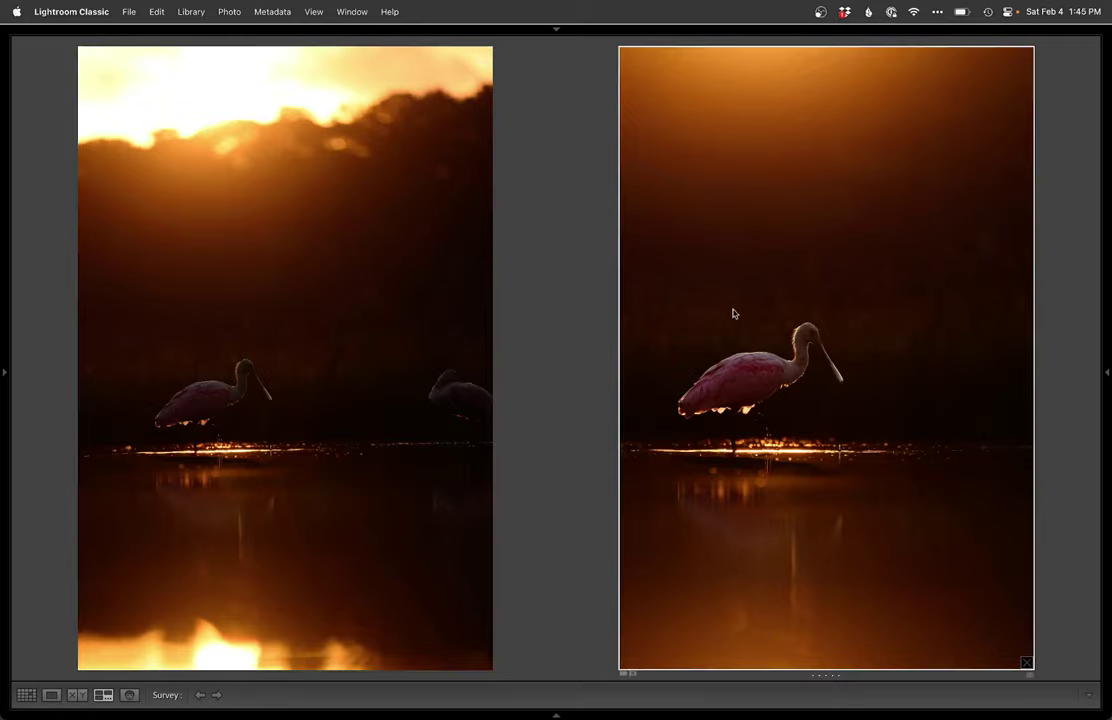
key("e")
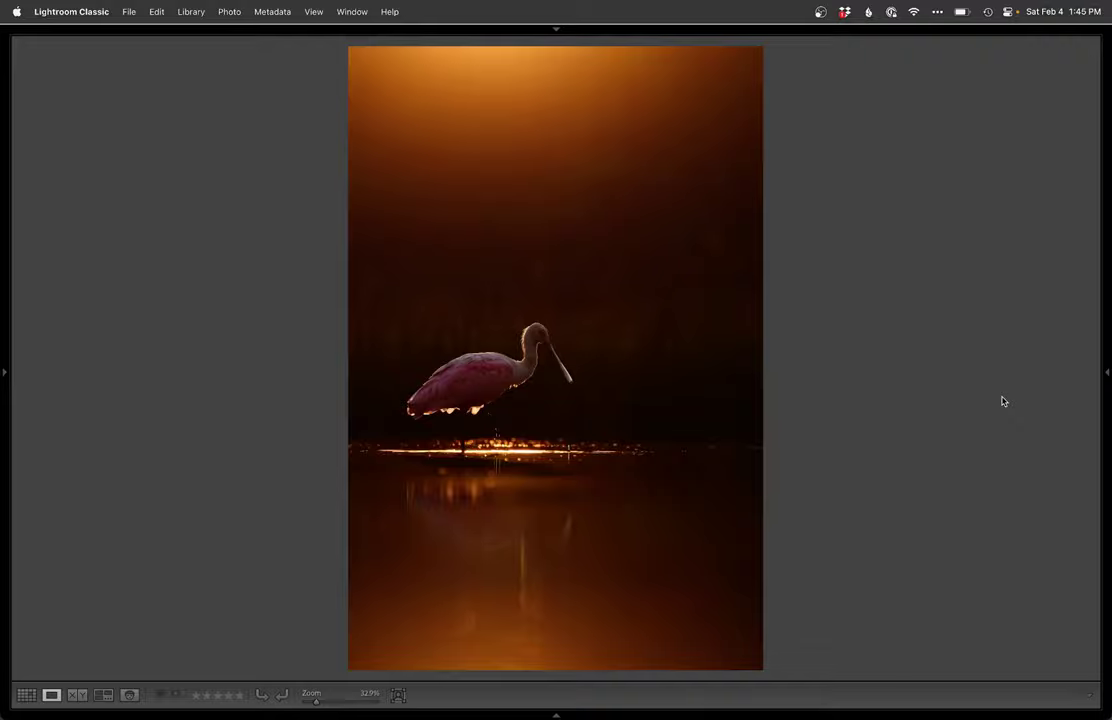